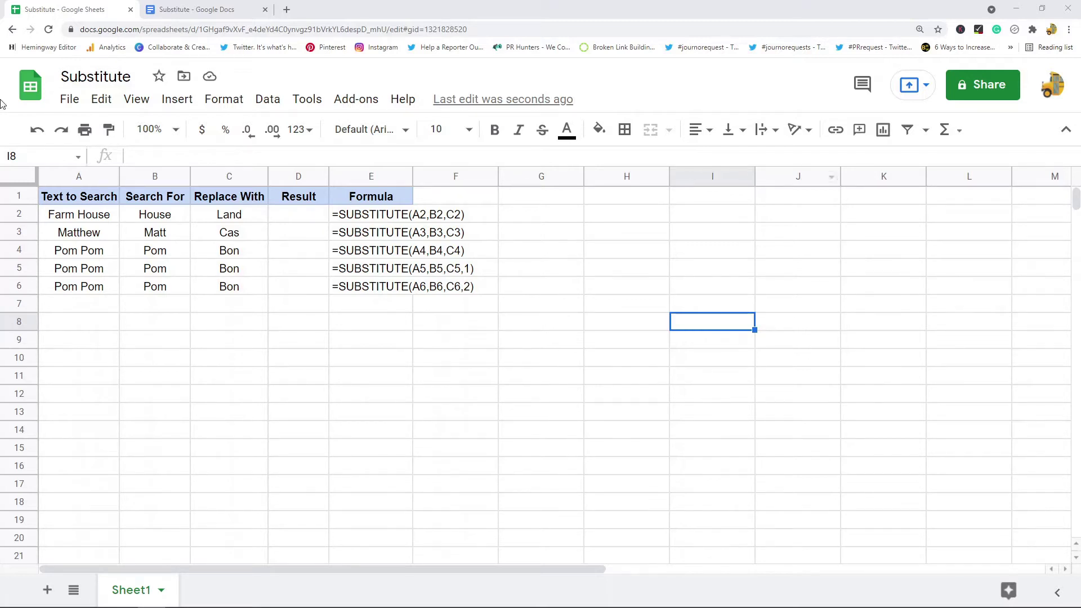
# Inspect the example inputs: Farm House in A2, House in B2 and Land in C2
pyautogui.click(80, 221)
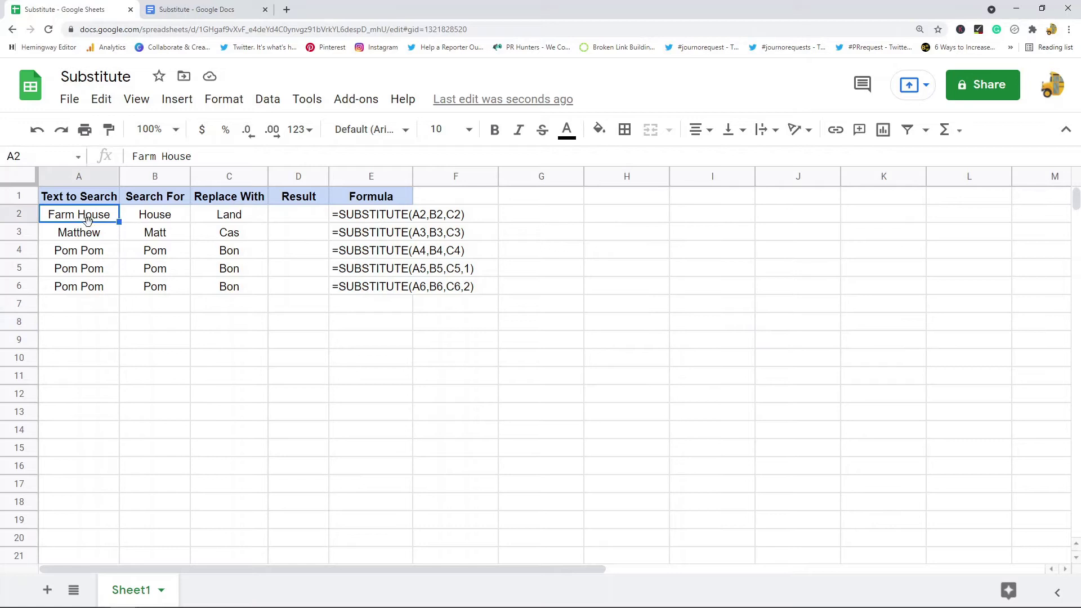
pyautogui.click(168, 221)
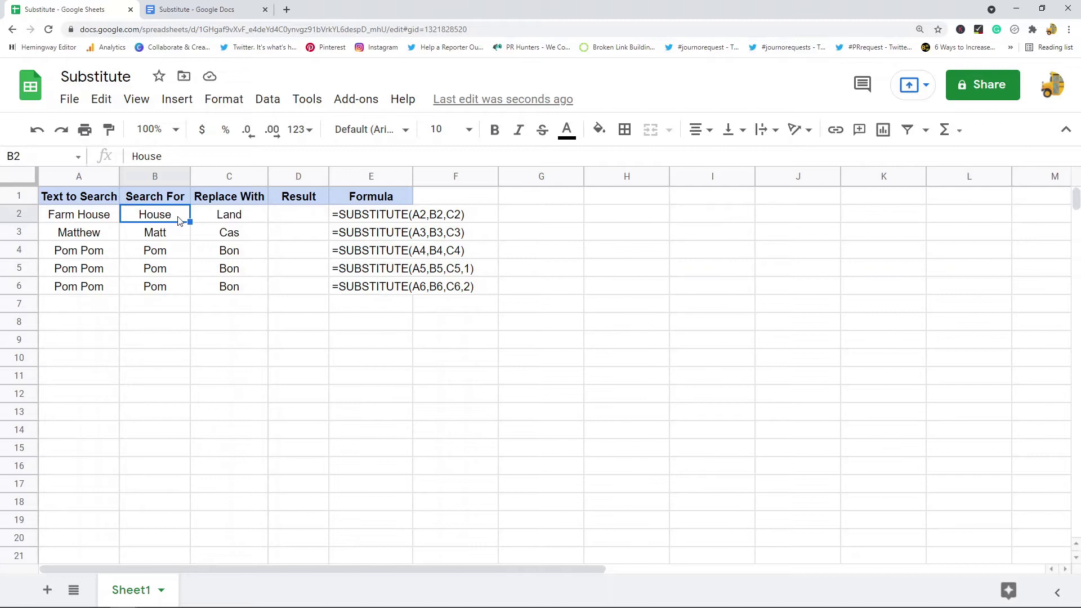
pyautogui.click(92, 221)
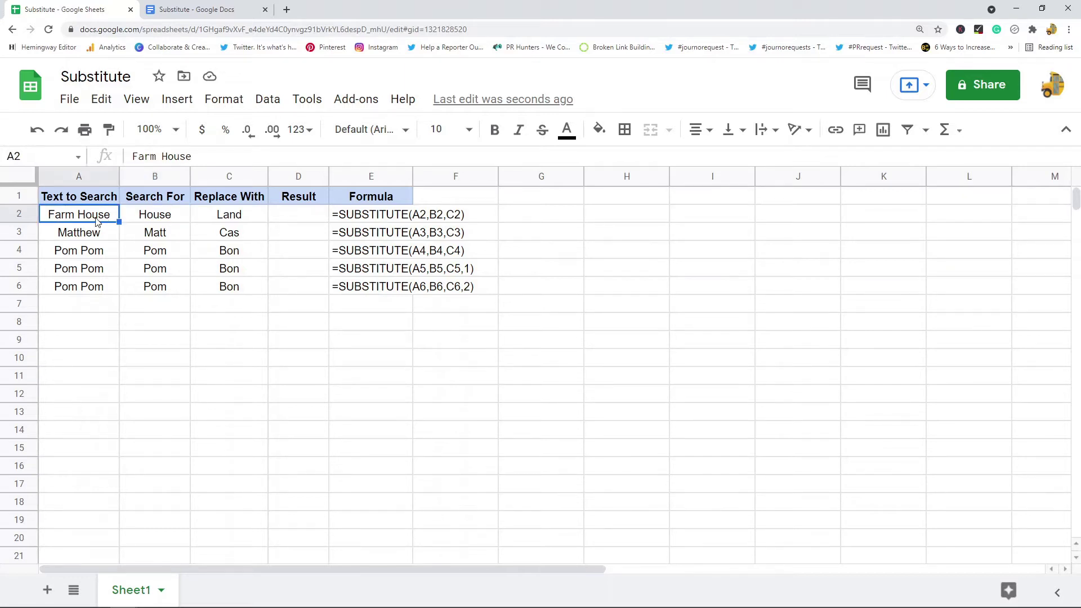
pyautogui.click(161, 219)
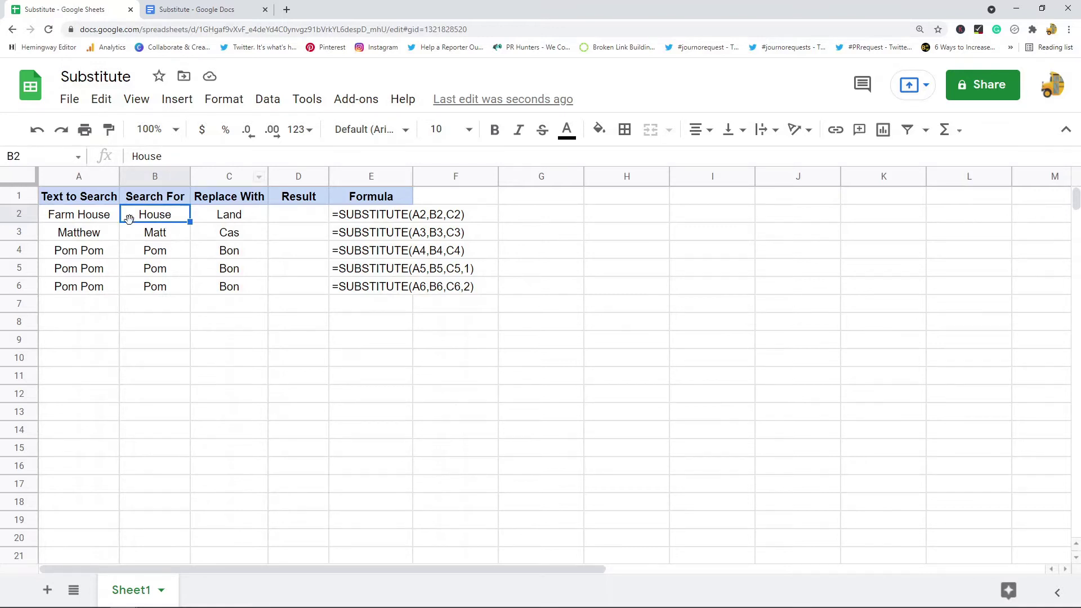
pyautogui.click(245, 218)
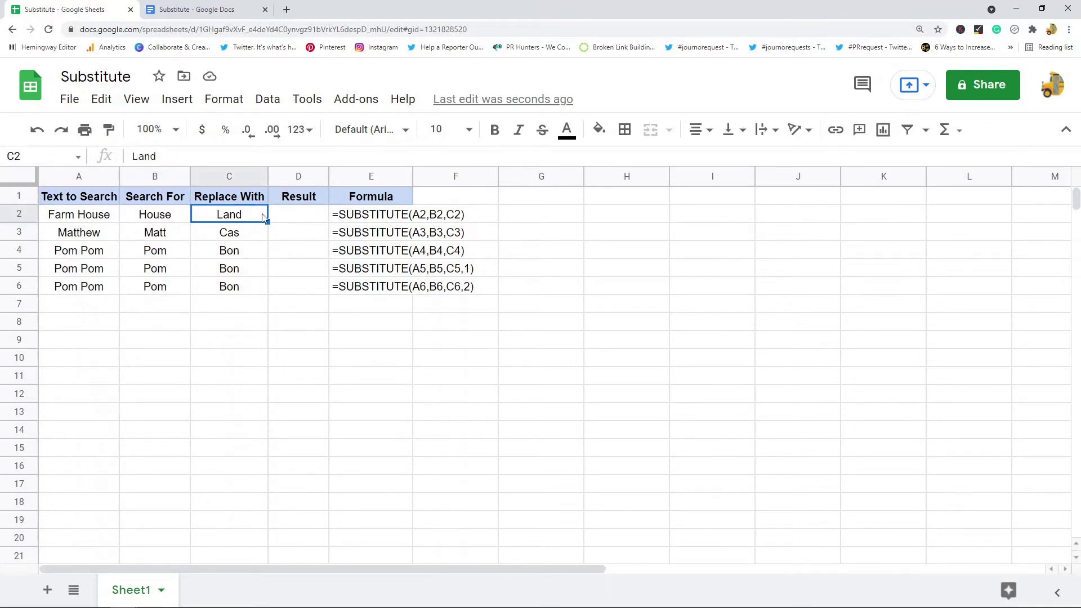
pyautogui.click(101, 221)
pyautogui.click(235, 220)
# In the SUBSTITUTE syntax document, highlight the text_to_search argument description
pyautogui.click(197, 9)
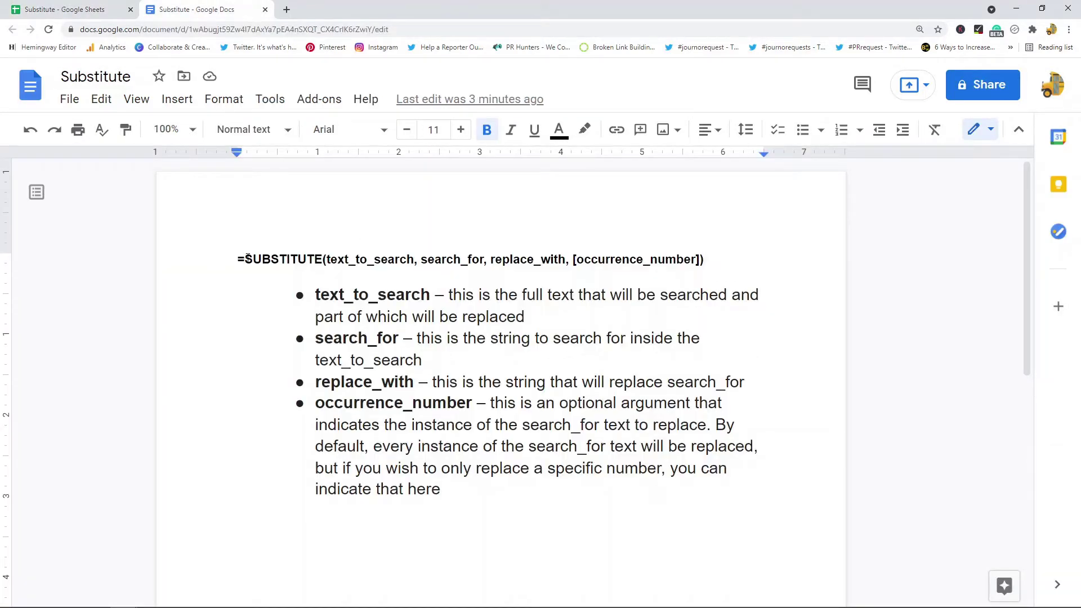
pyautogui.click(367, 260)
pyautogui.press('Left')
pyautogui.press('Left')
pyautogui.press('Left')
pyautogui.press('Left')
pyautogui.press('Left')
pyautogui.press('Left')
pyautogui.moveTo(317, 294); pyautogui.dragTo(440, 288)
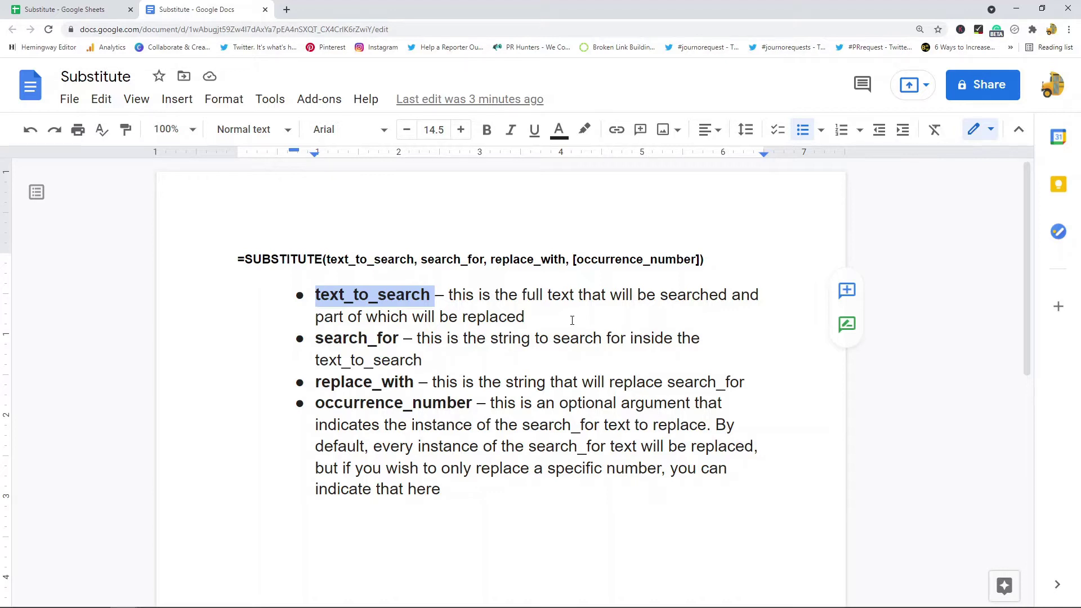
pyautogui.click(350, 338)
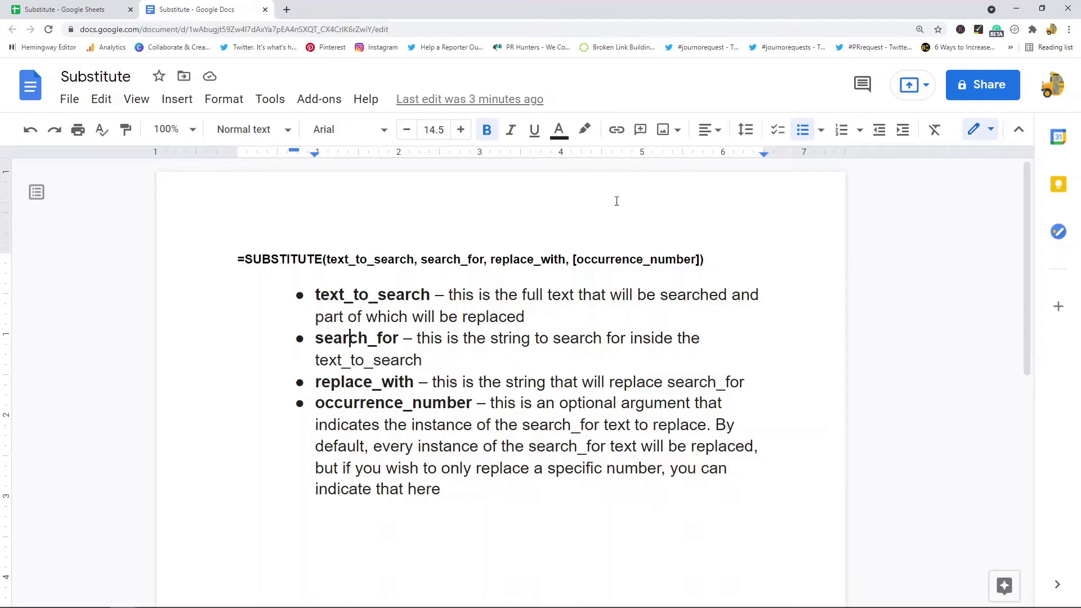
pyautogui.click(429, 294)
pyautogui.moveTo(431, 294); pyautogui.dragTo(319, 293)
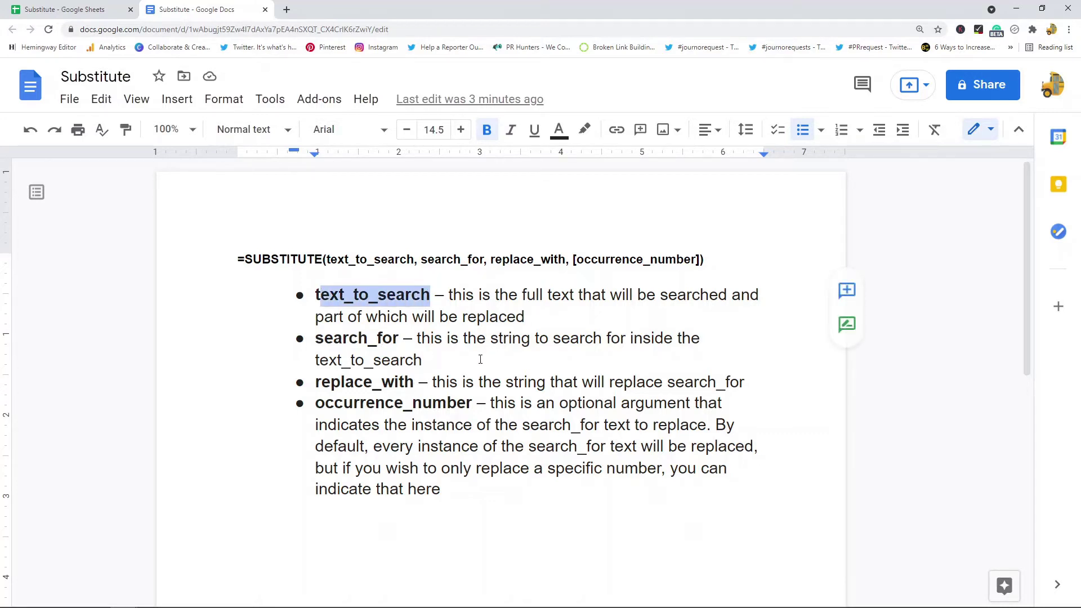
# Compare the search_for, text_to_search and replace_with descriptions by highlighting each in turn
pyautogui.moveTo(325, 337); pyautogui.dragTo(405, 337)
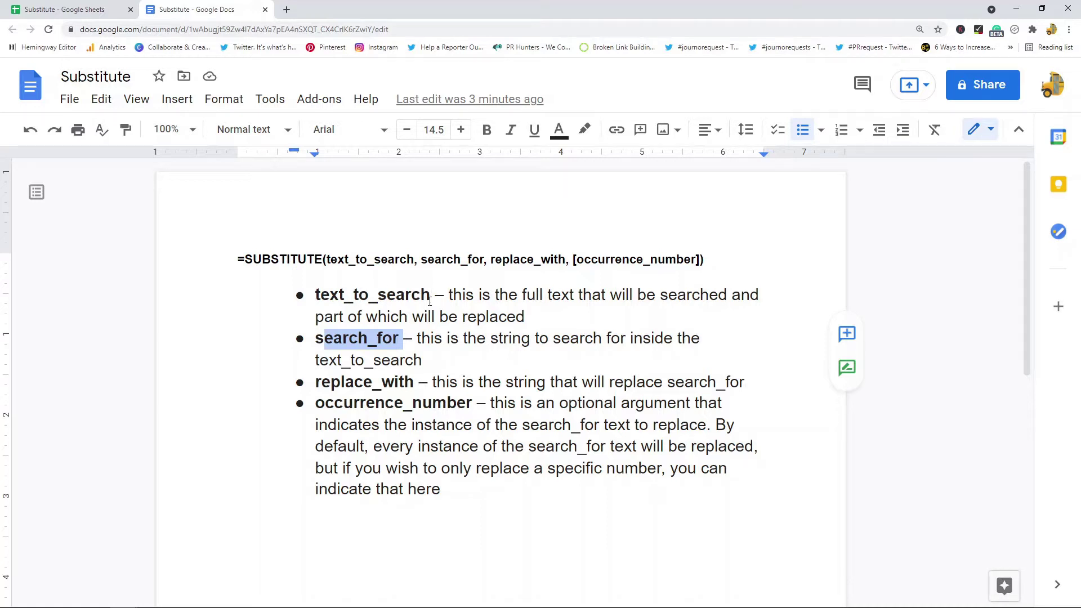
pyautogui.moveTo(435, 291); pyautogui.dragTo(344, 294)
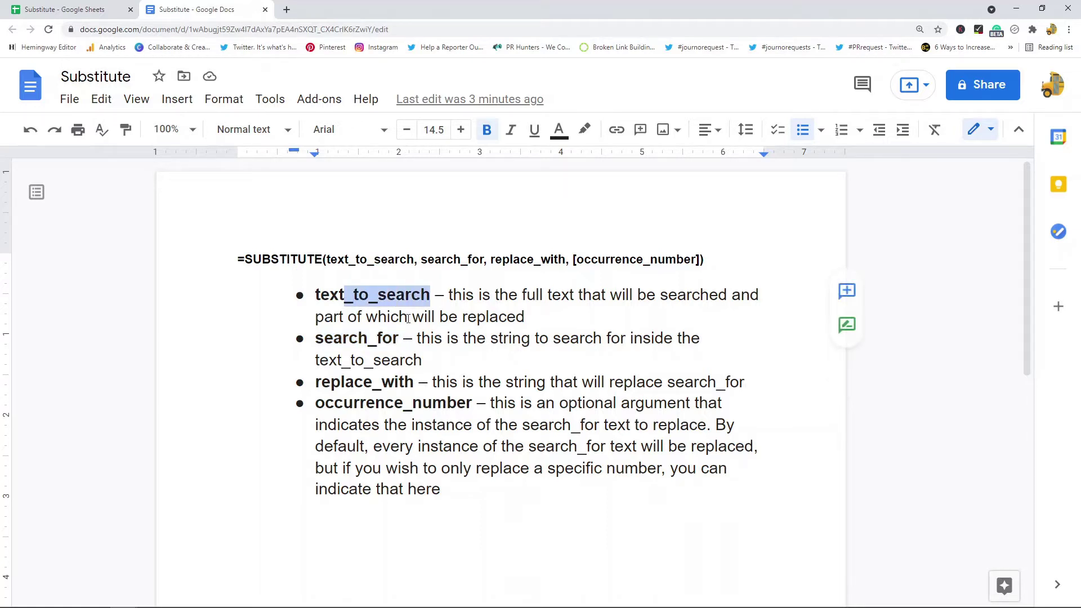
pyautogui.moveTo(403, 336); pyautogui.dragTo(318, 337)
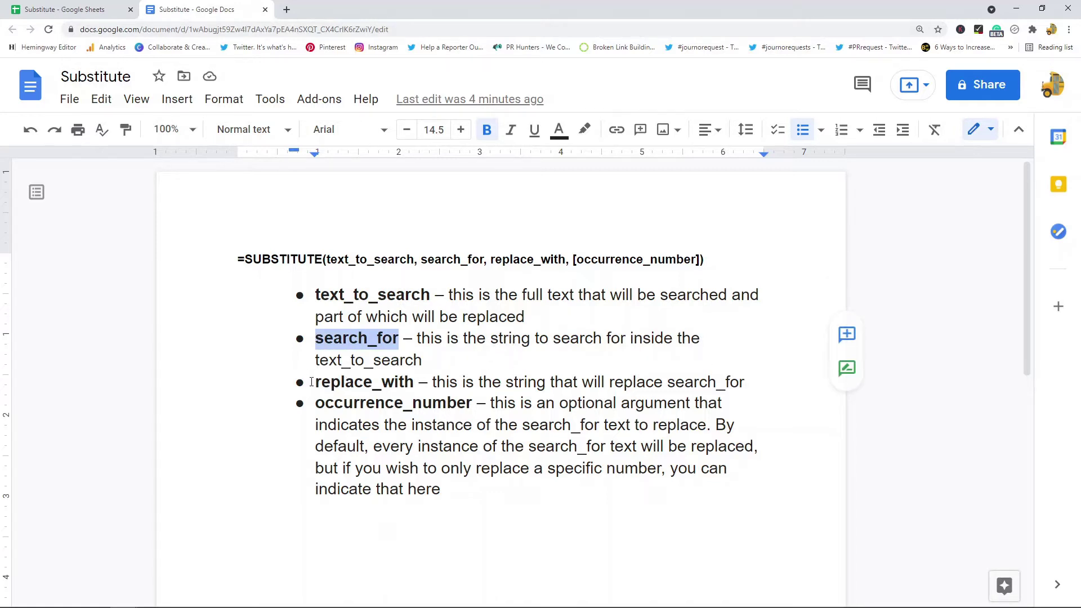
pyautogui.moveTo(326, 383); pyautogui.dragTo(408, 384)
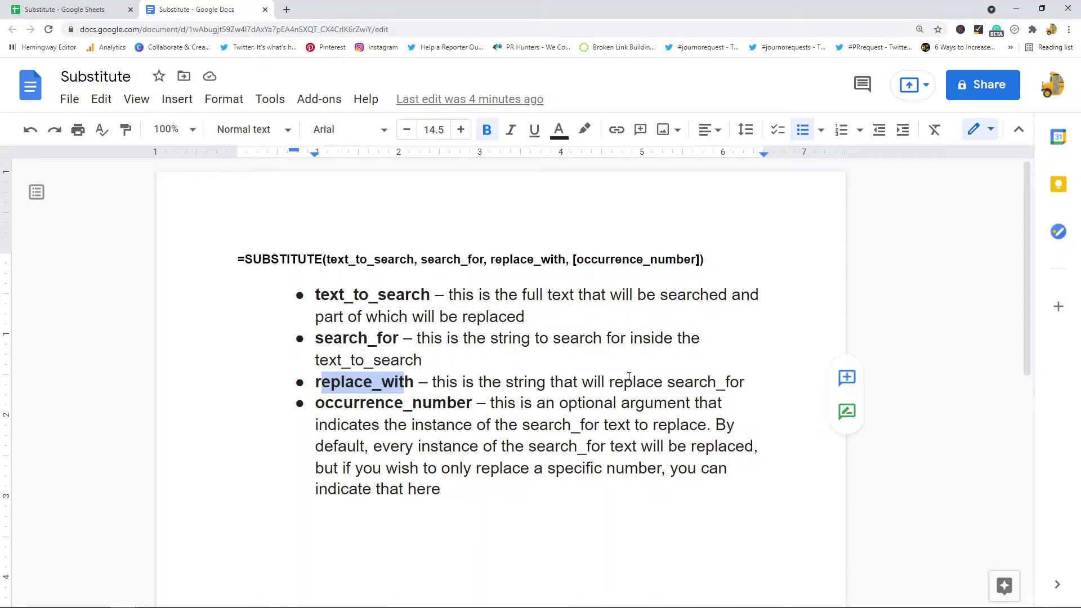
pyautogui.moveTo(405, 339); pyautogui.dragTo(307, 341)
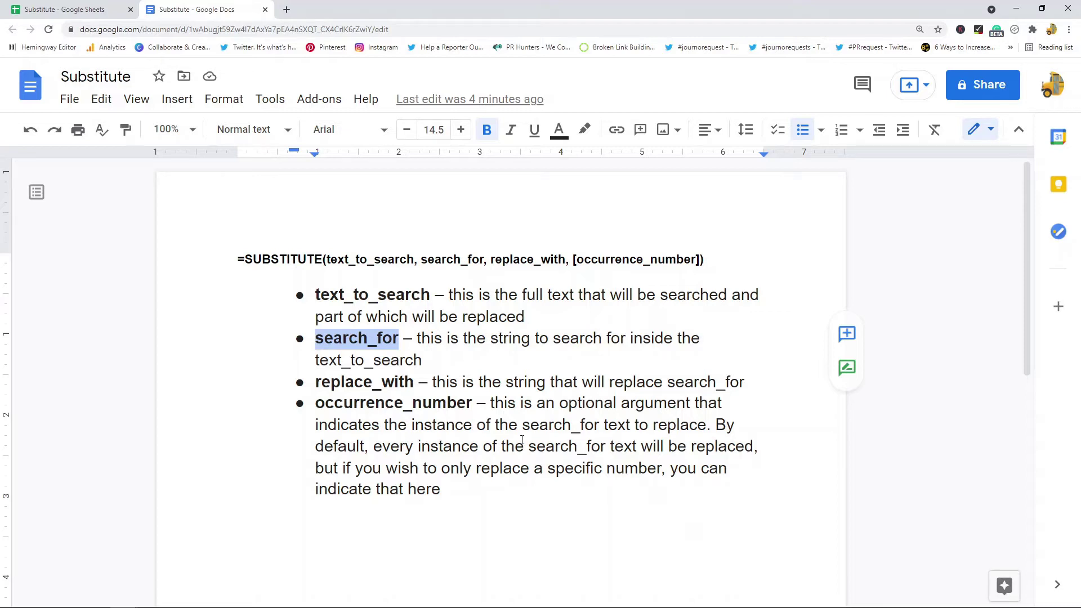
pyautogui.click(506, 478)
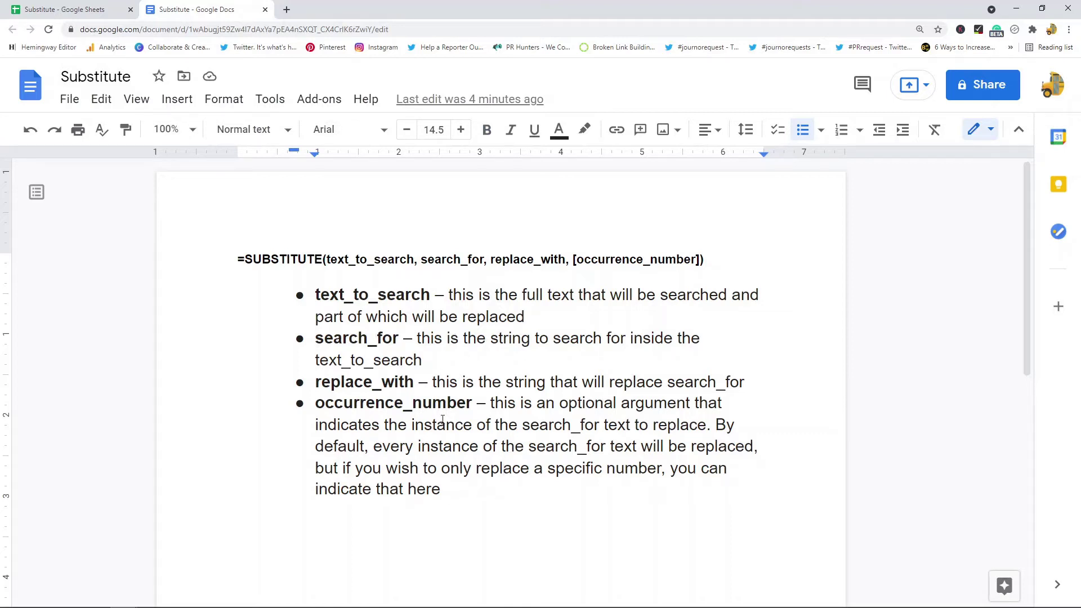
# Enter =SUBSTITUTE(A2,B2,C2) in D2 of the Substitute spreadsheet
pyautogui.click(59, 11)
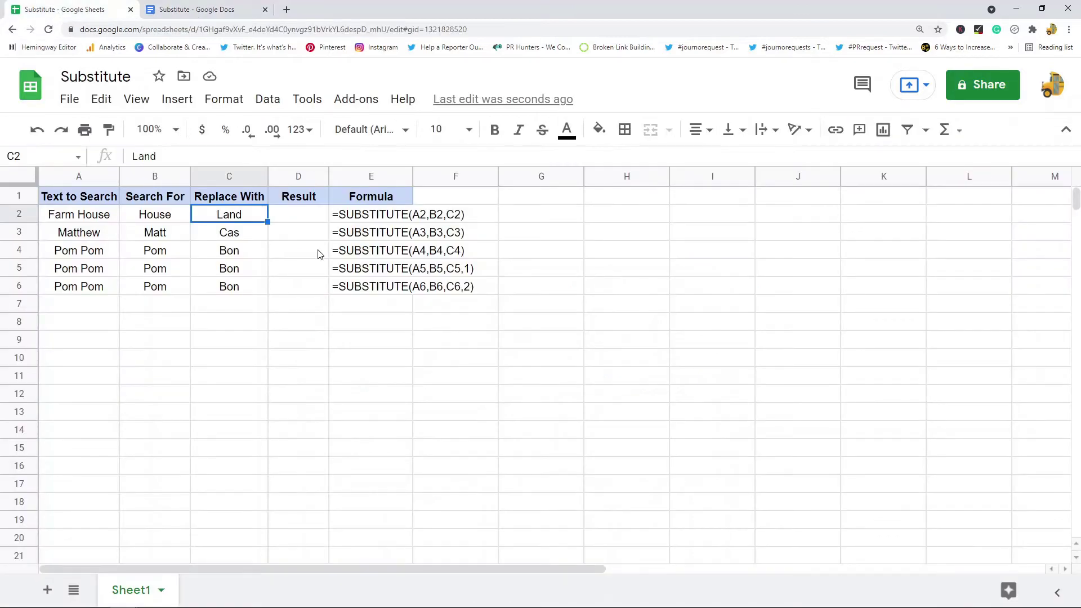
pyautogui.click(295, 219)
pyautogui.write('=sbu')
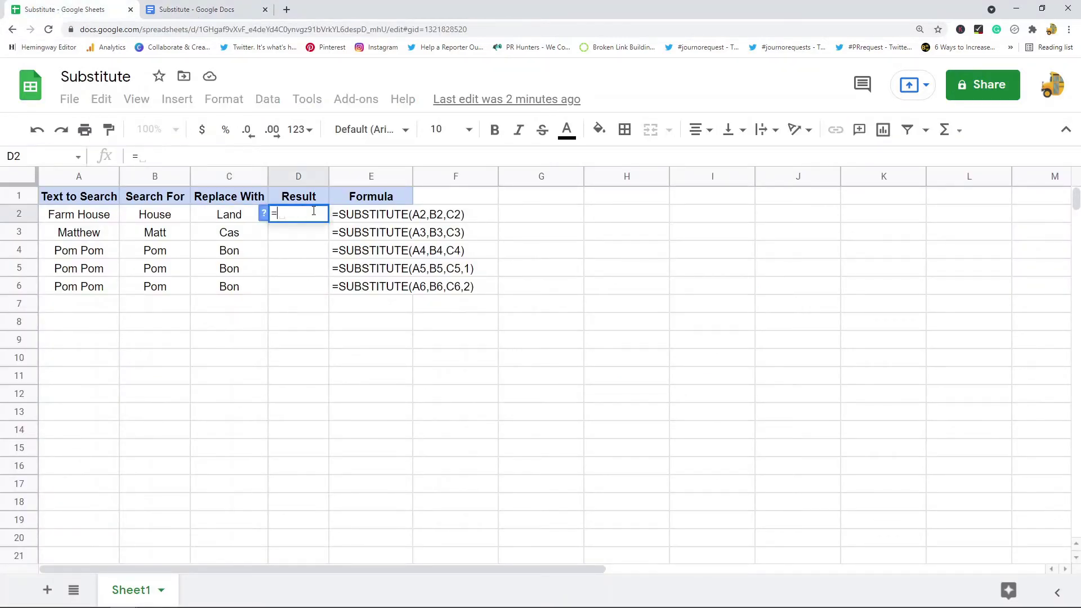
pyautogui.press('BackSpace')
pyautogui.press('BackSpace')
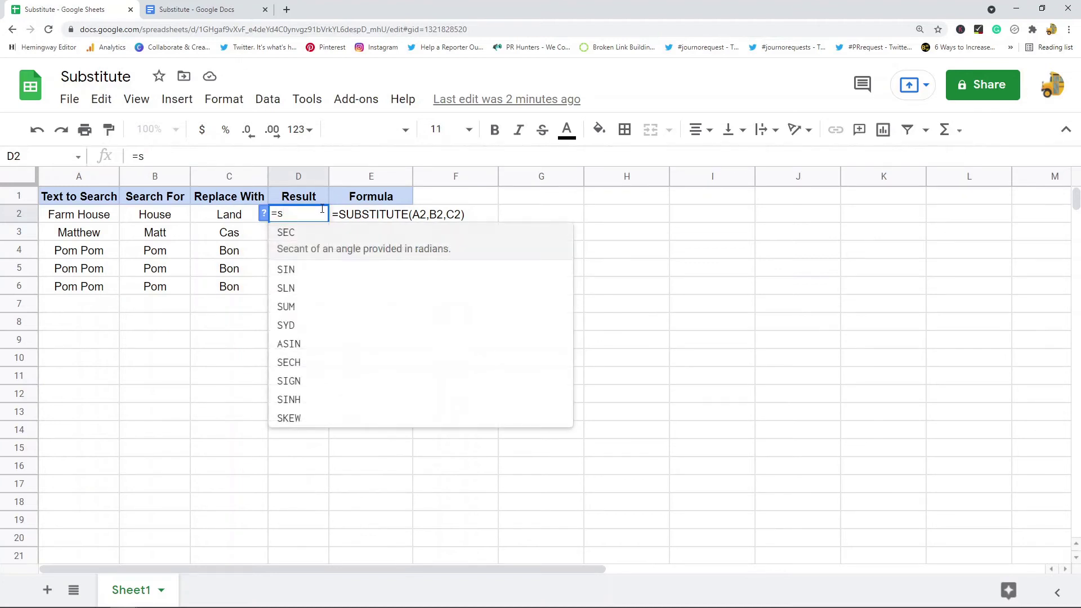
pyautogui.write('ubst')
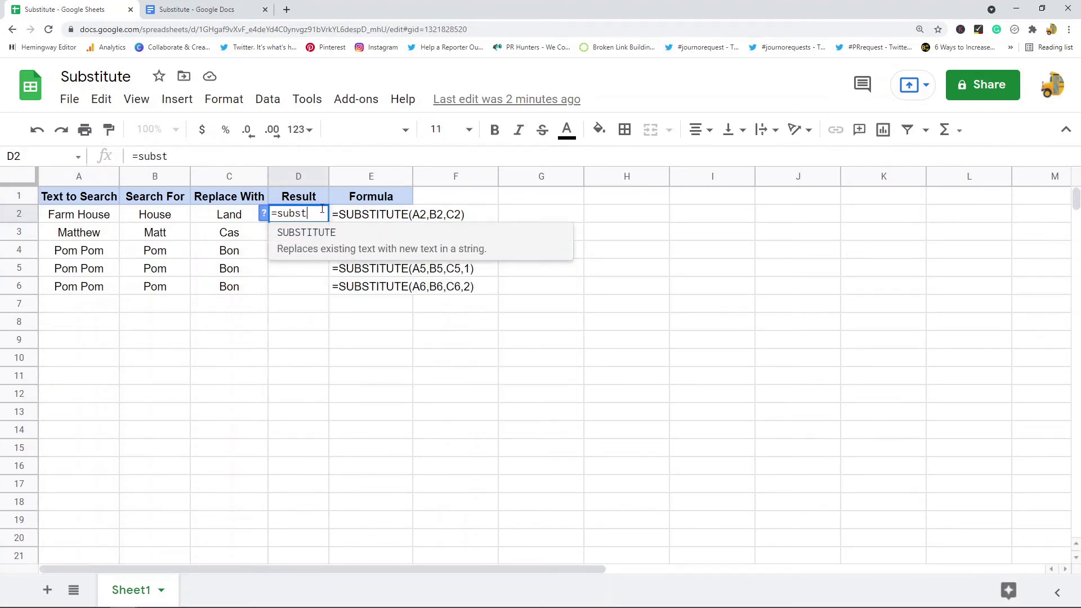
pyautogui.press('Tab')
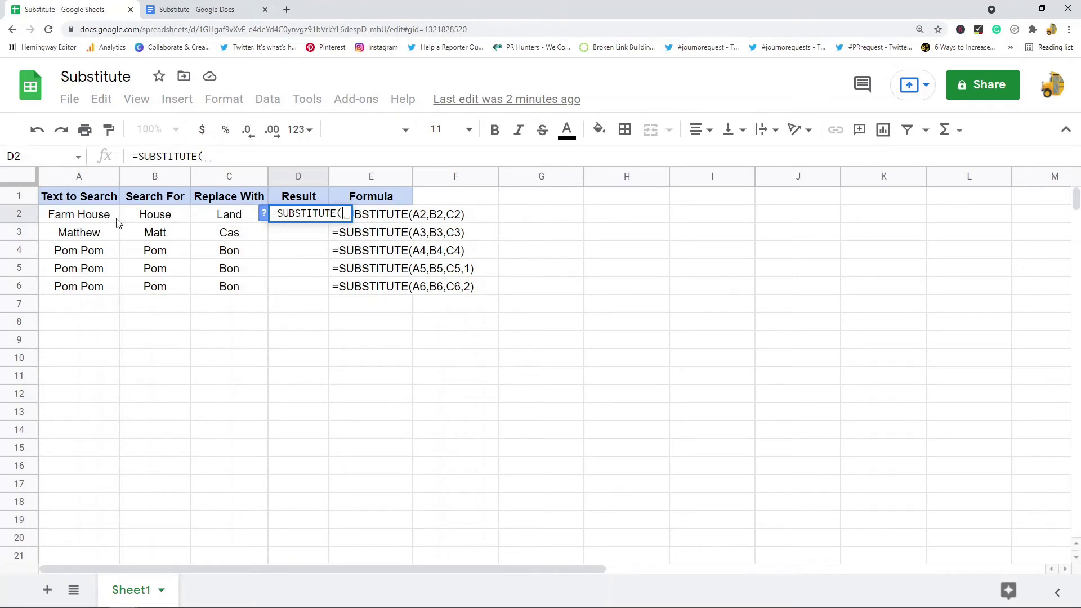
pyautogui.click(86, 219)
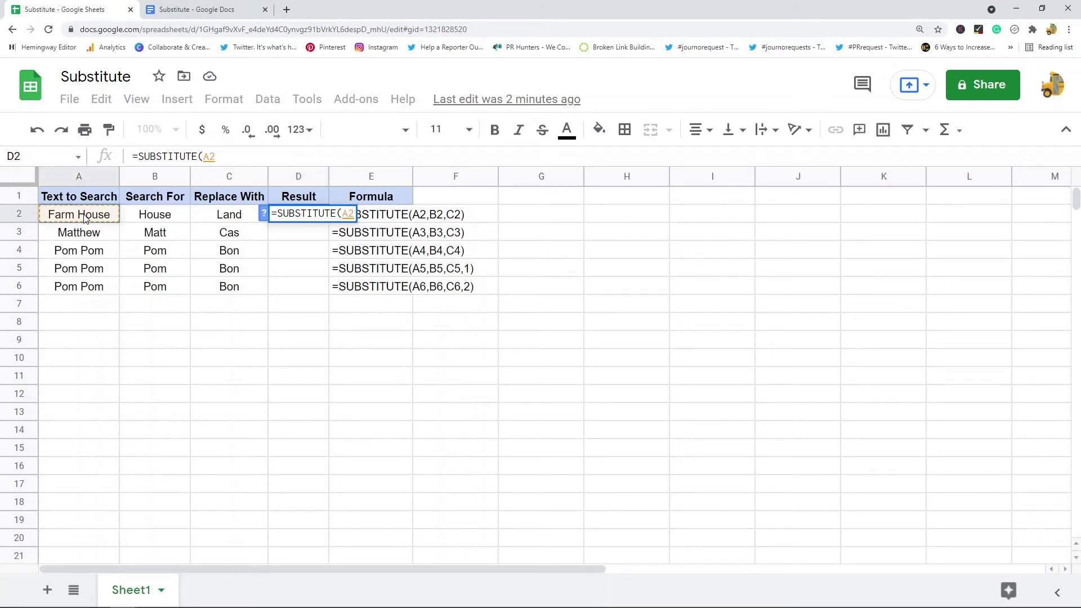
pyautogui.write(',')
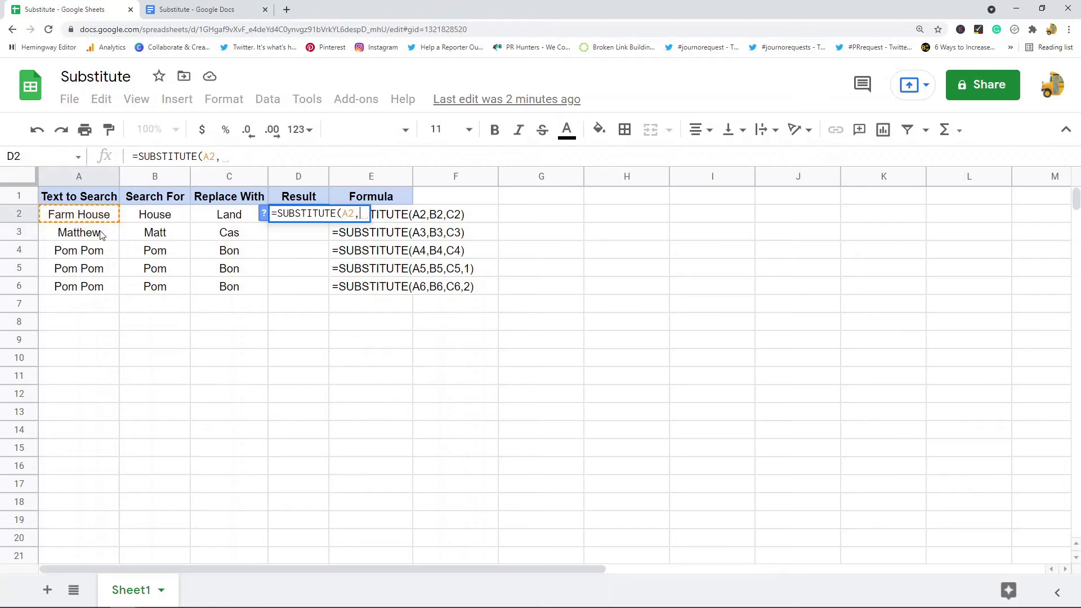
pyautogui.click(160, 217)
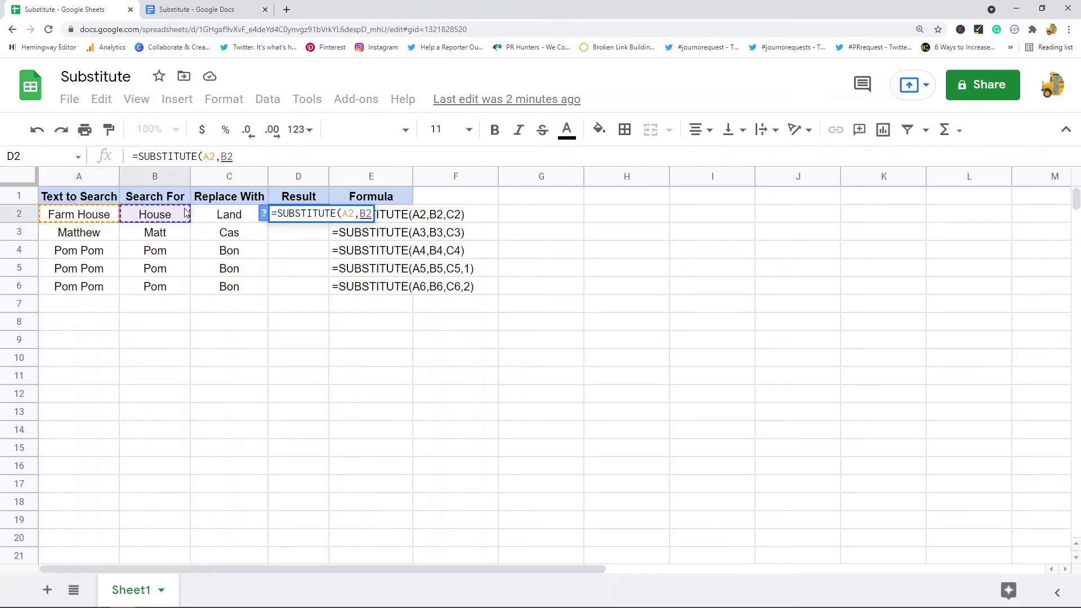
pyautogui.write(',')
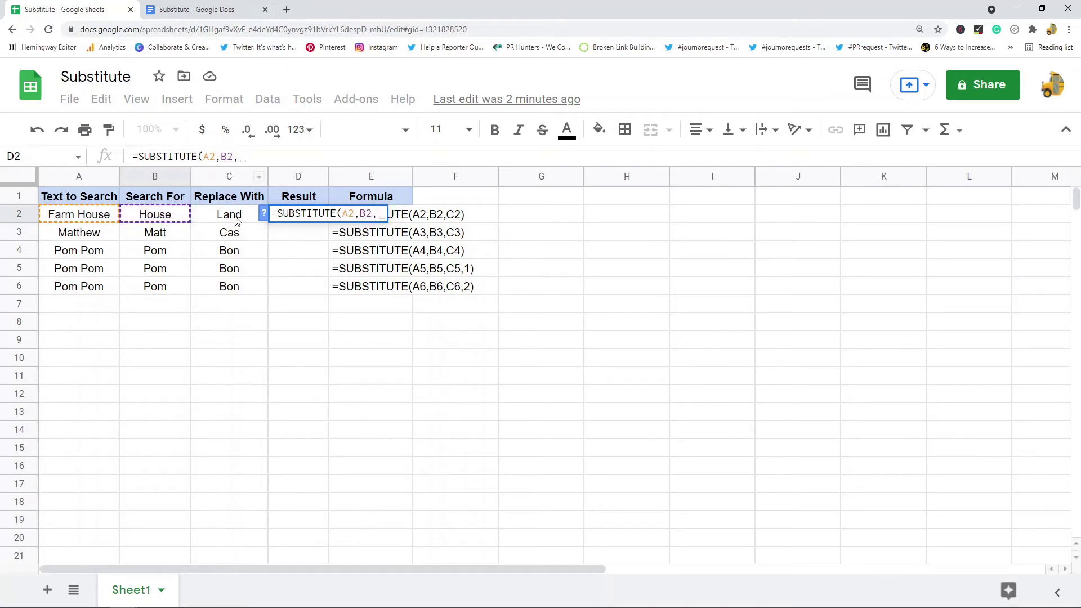
pyautogui.click(237, 218)
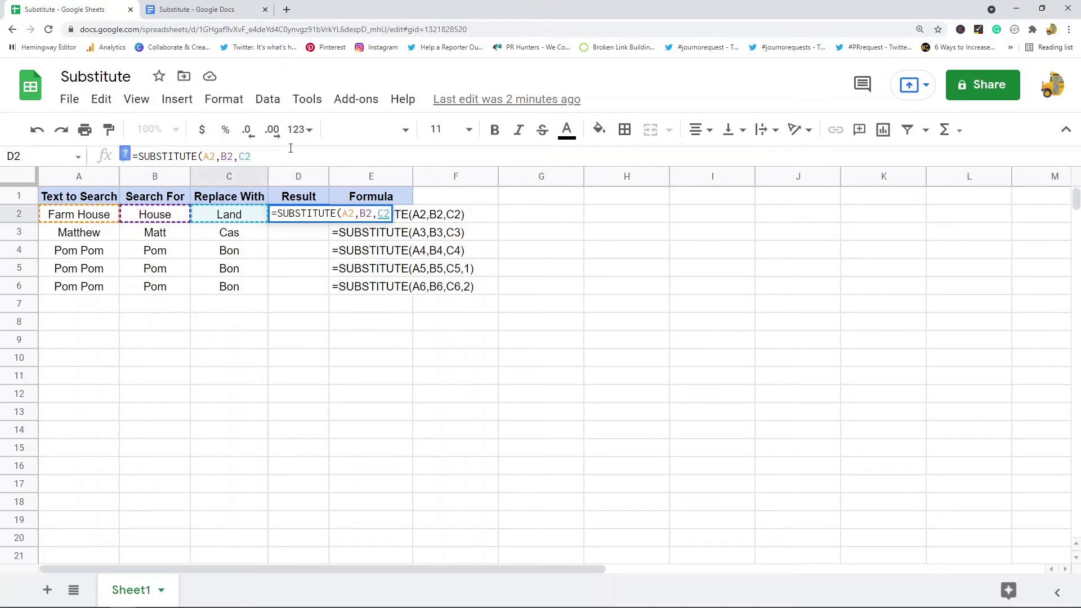
pyautogui.write(')')
pyautogui.press('Return')
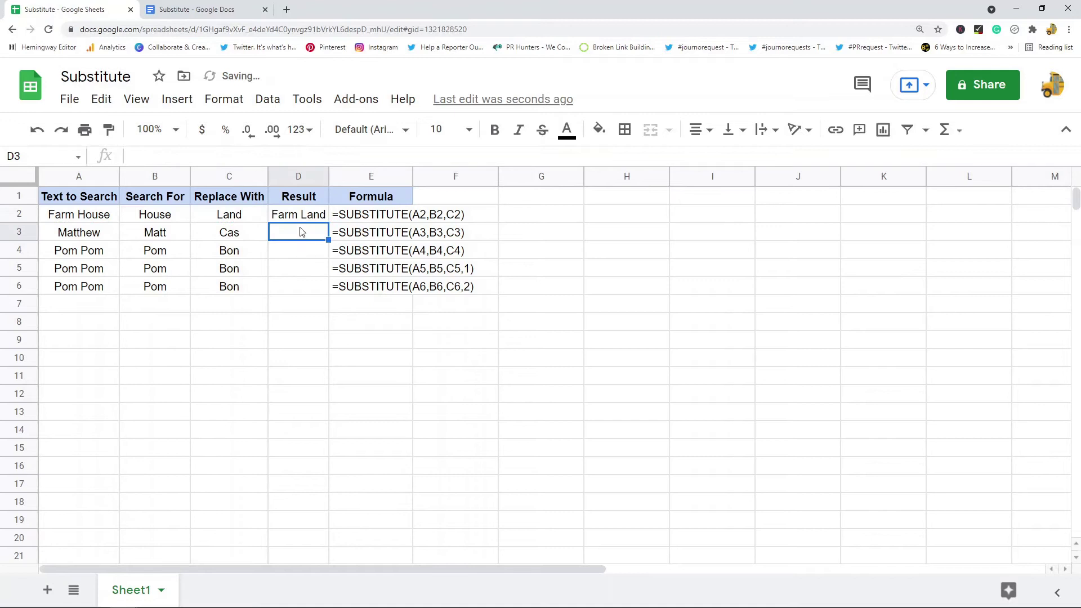
# Copy the D2 formula and select D3 through D6 as the paste target
pyautogui.click(299, 216)
pyautogui.hotkey('ctrl', 'c')
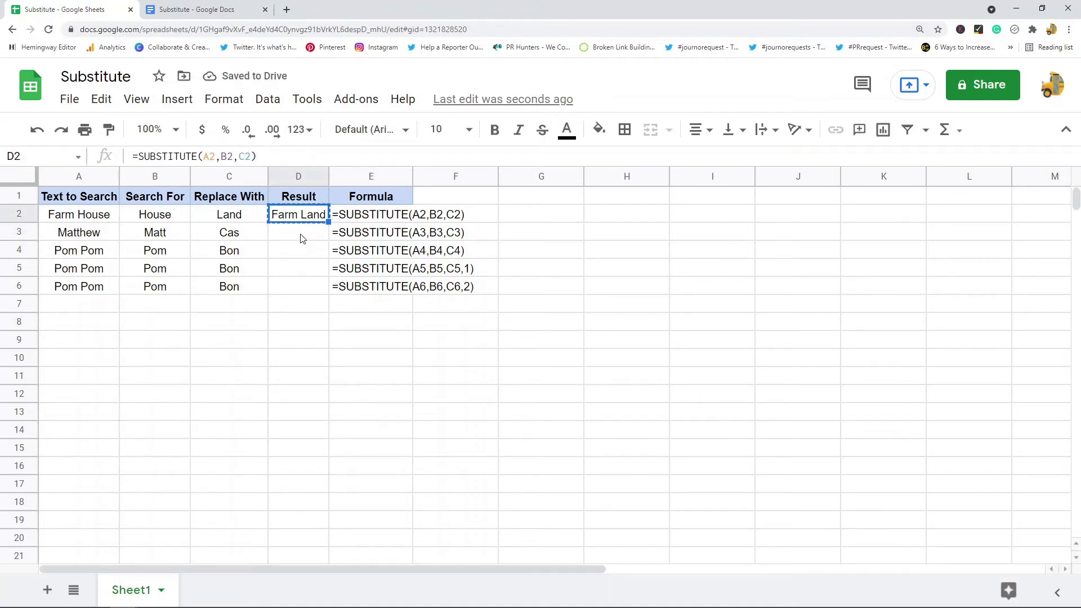
pyautogui.moveTo(302, 238); pyautogui.dragTo(302, 289)
# Paste the formula into D3:D6, then add occurrence 1 to D5 so it returns Bon Pom
pyautogui.hotkey('ctrl', 'v')
pyautogui.click(301, 269)
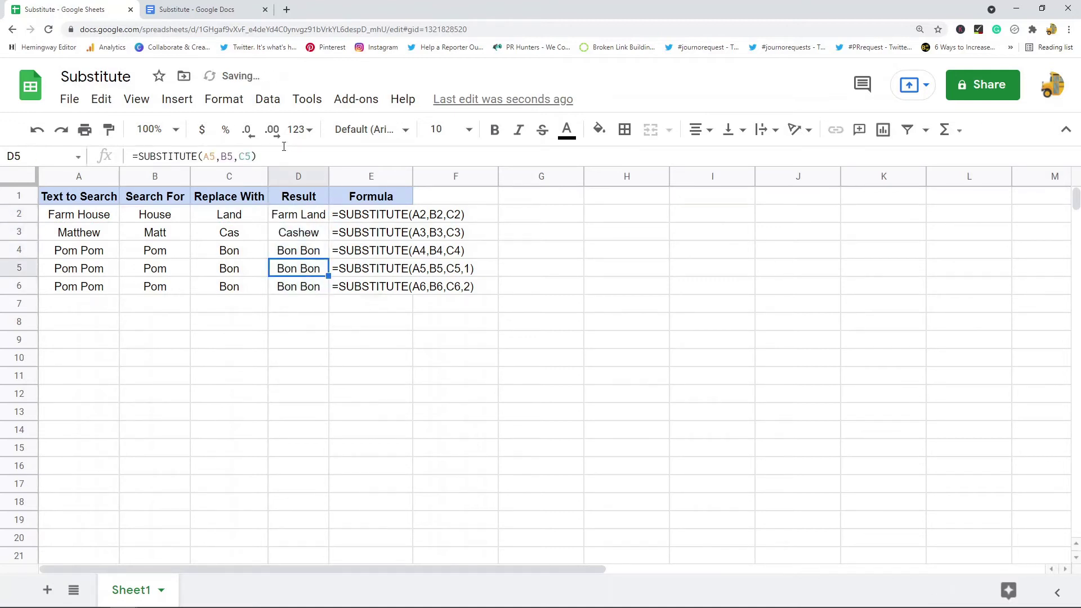
pyautogui.click(253, 156)
pyautogui.write(',1')
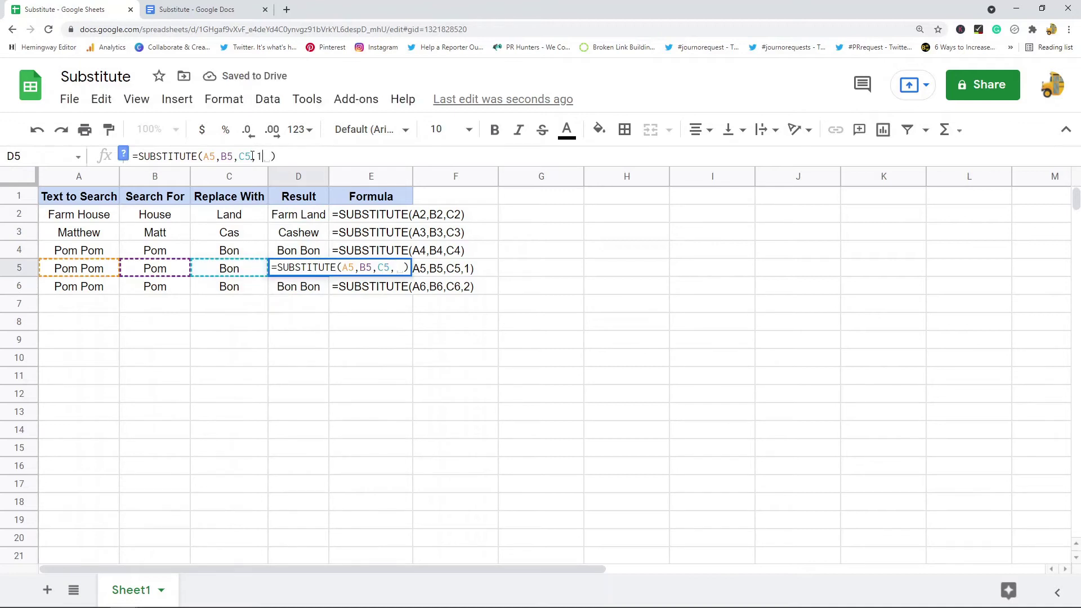
pyautogui.press('Return')
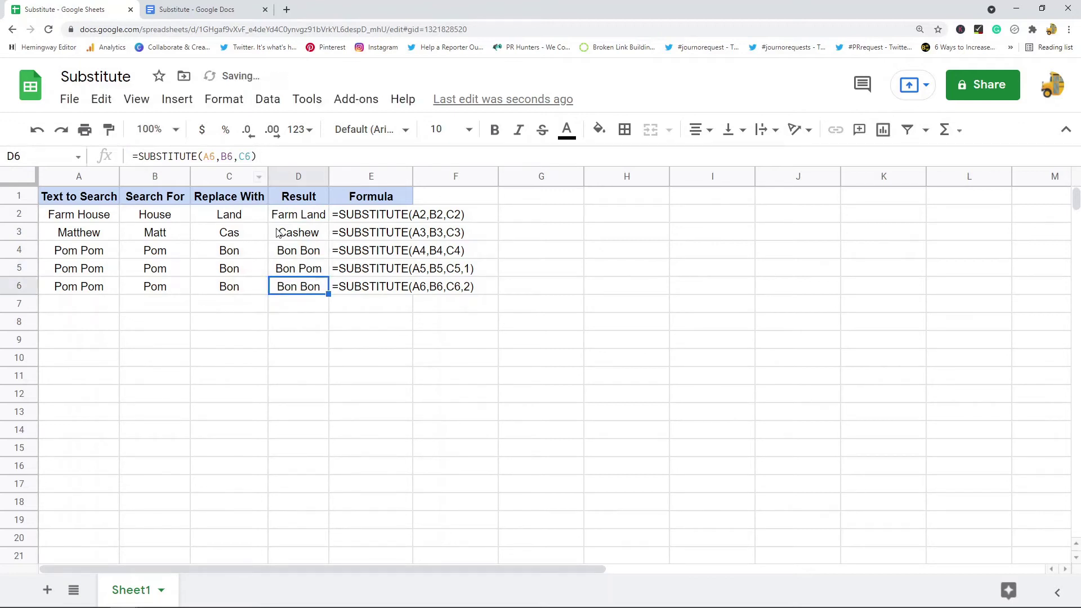
# Add occurrence 2 to D6's formula so it returns Pom Bon
pyautogui.click(251, 156)
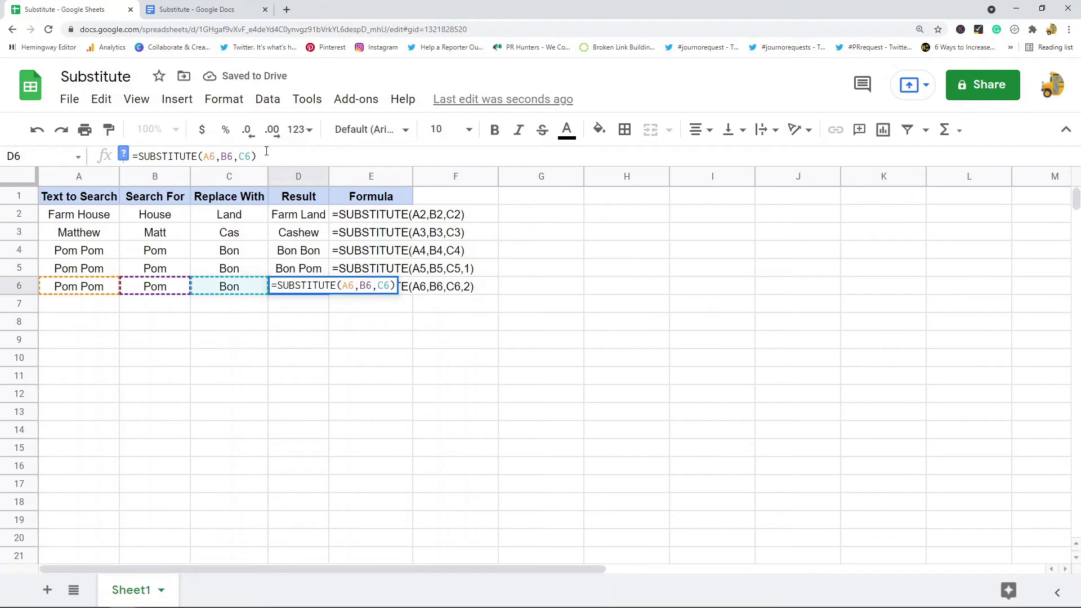
pyautogui.write(',2')
pyautogui.press('Return')
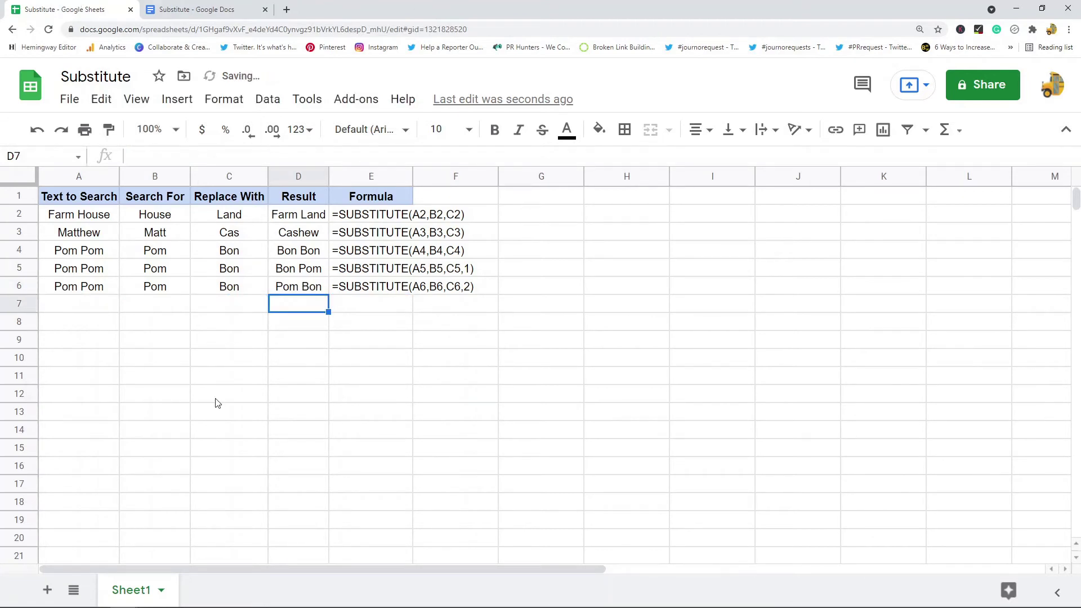
pyautogui.moveTo(313, 219); pyautogui.dragTo(311, 290)
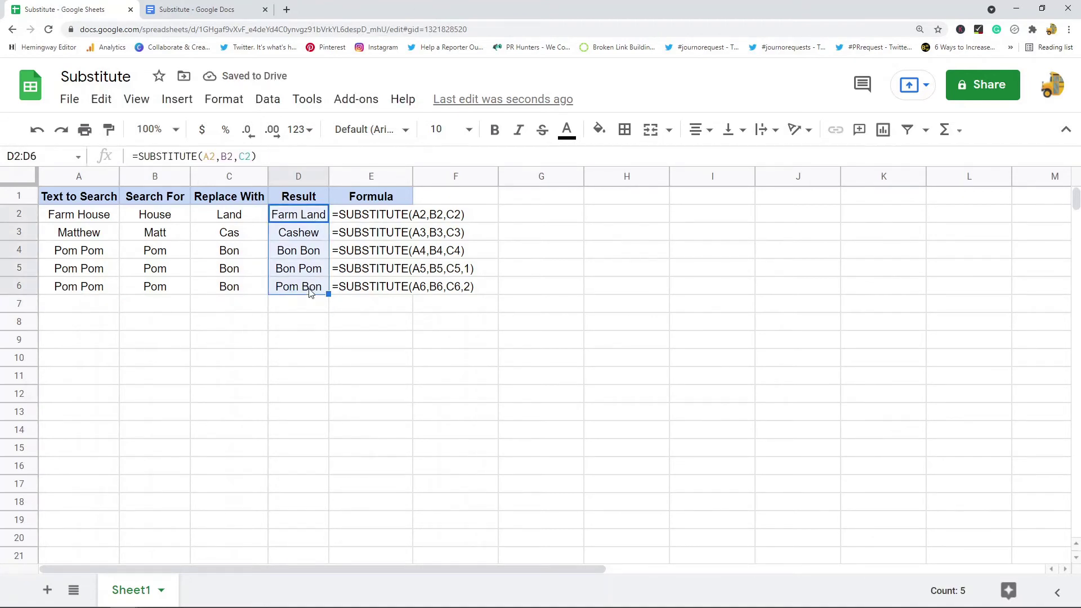
pyautogui.click(313, 219)
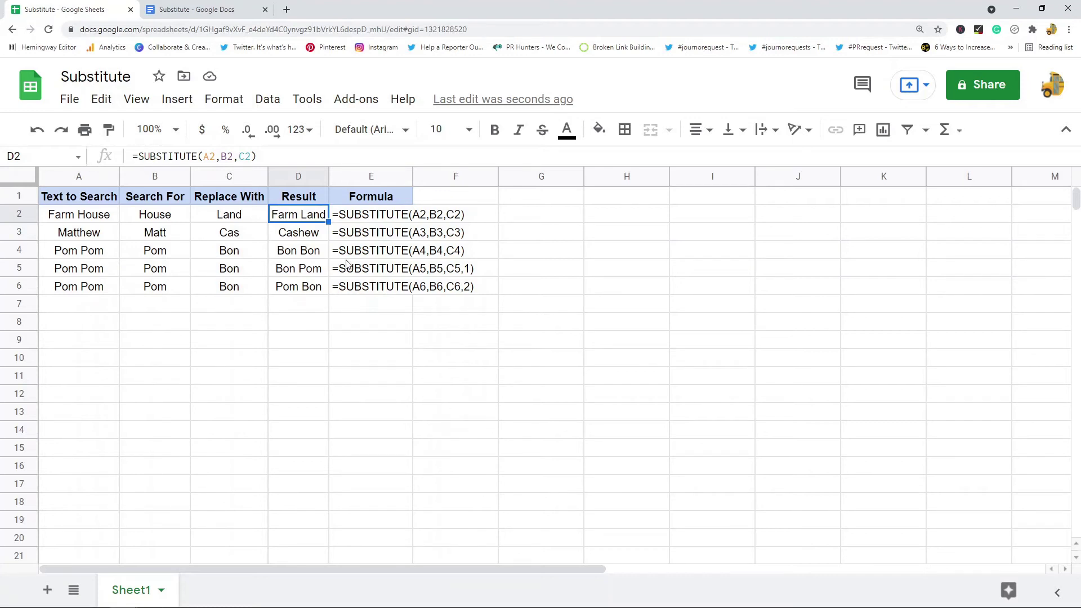
pyautogui.click(208, 156)
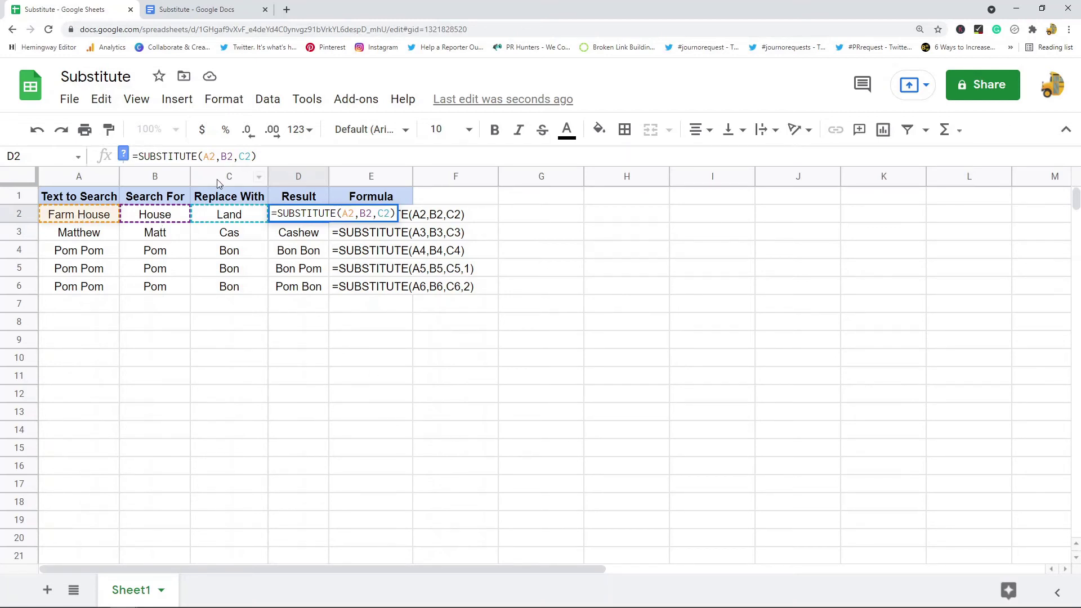
pyautogui.press('Escape')
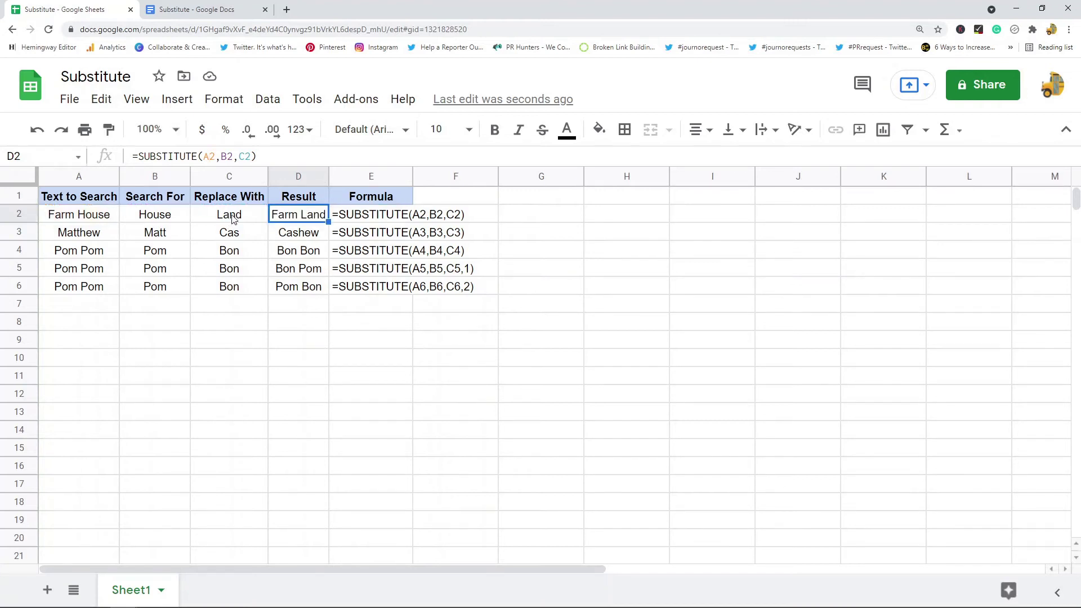
pyautogui.click(96, 222)
pyautogui.click(155, 219)
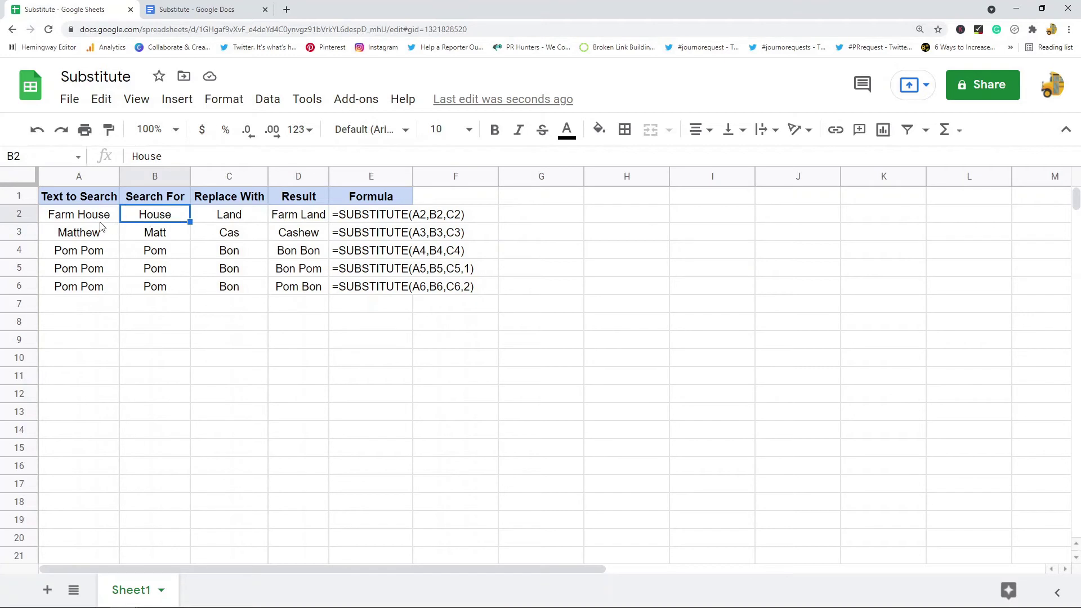
pyautogui.click(262, 223)
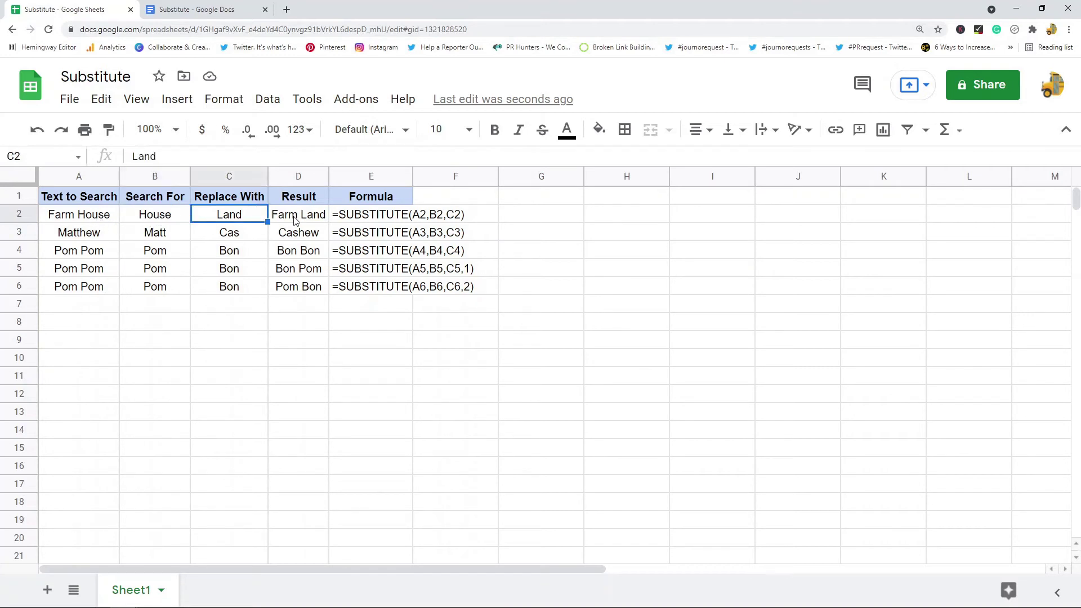
pyautogui.click(296, 222)
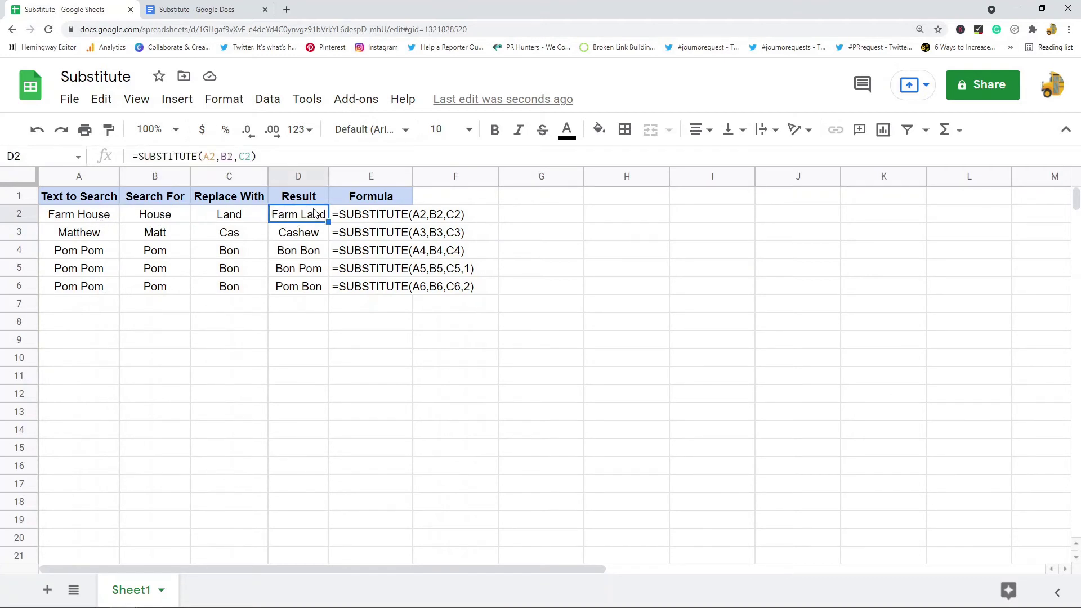
pyautogui.moveTo(79, 241); pyautogui.dragTo(296, 234)
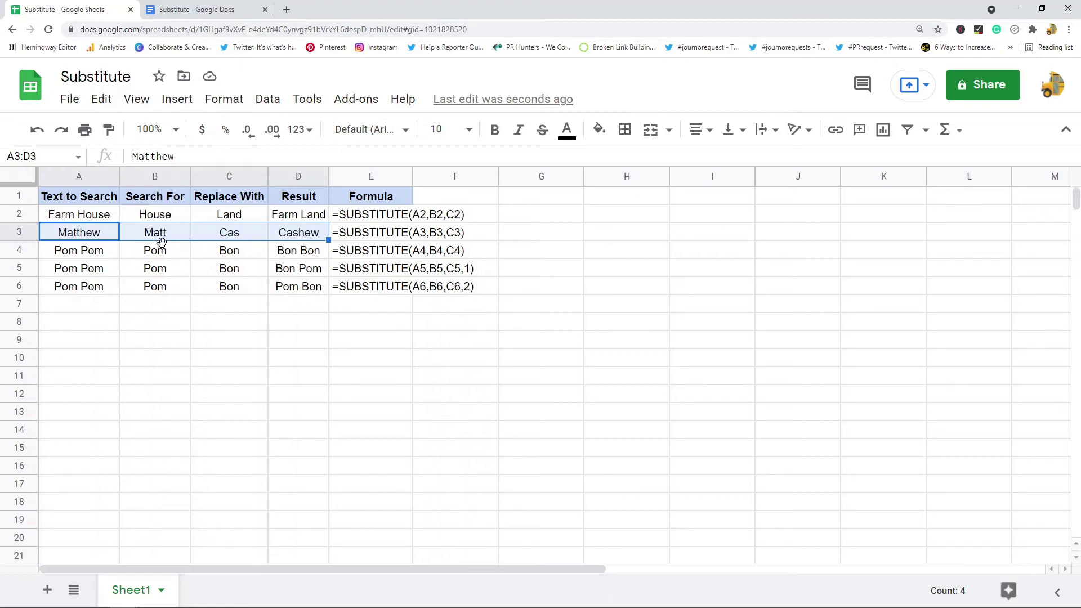
pyautogui.click(97, 238)
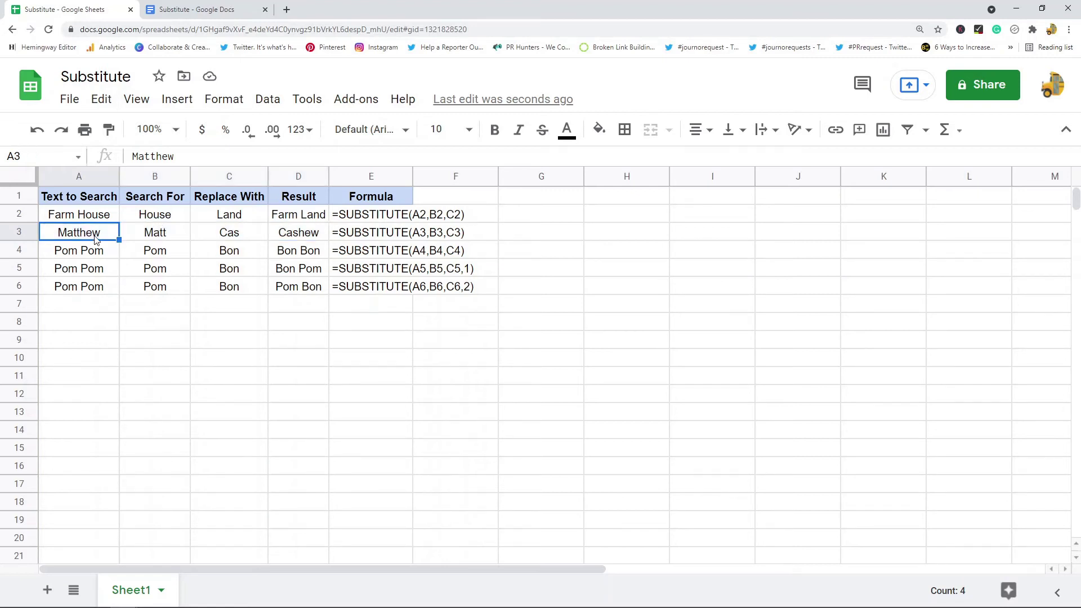
pyautogui.doubleClick(109, 236)
pyautogui.moveTo(106, 234); pyautogui.dragTo(58, 233)
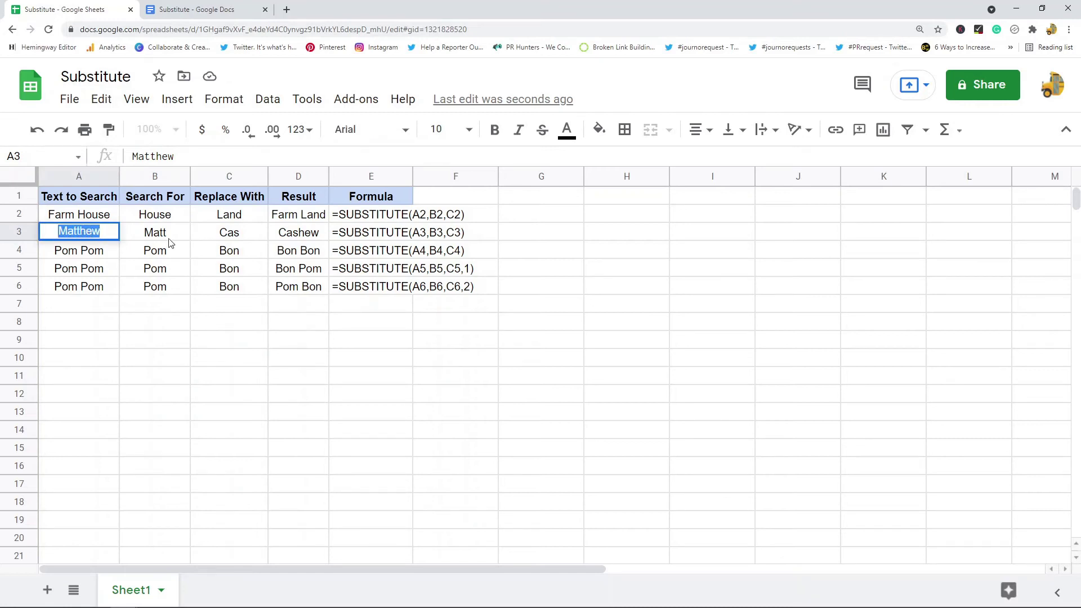
pyautogui.click(182, 239)
pyautogui.doubleClick(182, 239)
pyautogui.moveTo(172, 232); pyautogui.dragTo(150, 236)
pyautogui.doubleClick(291, 236)
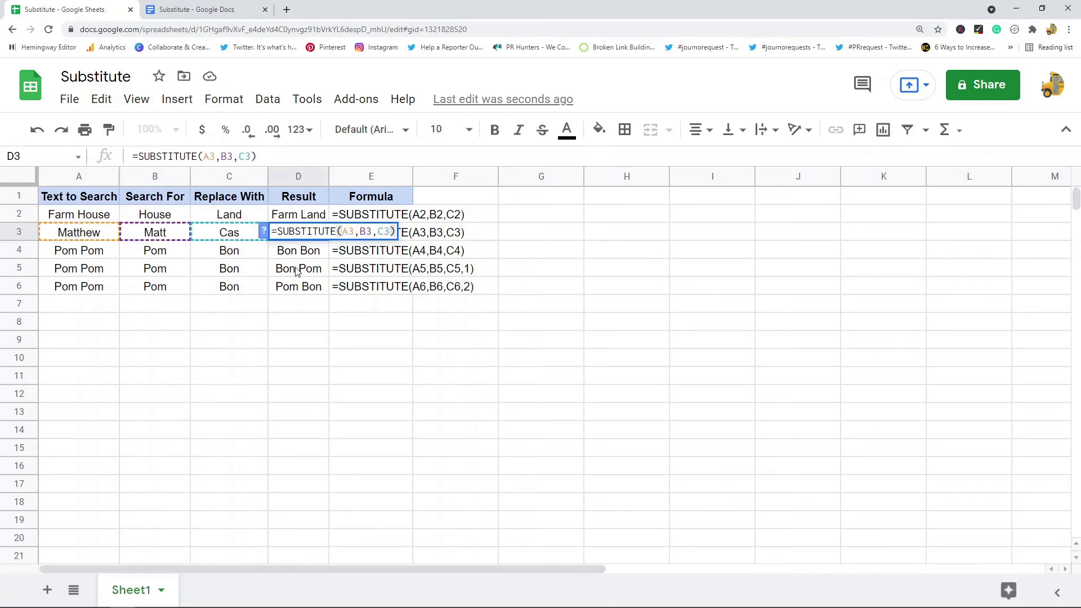
pyautogui.press('Escape')
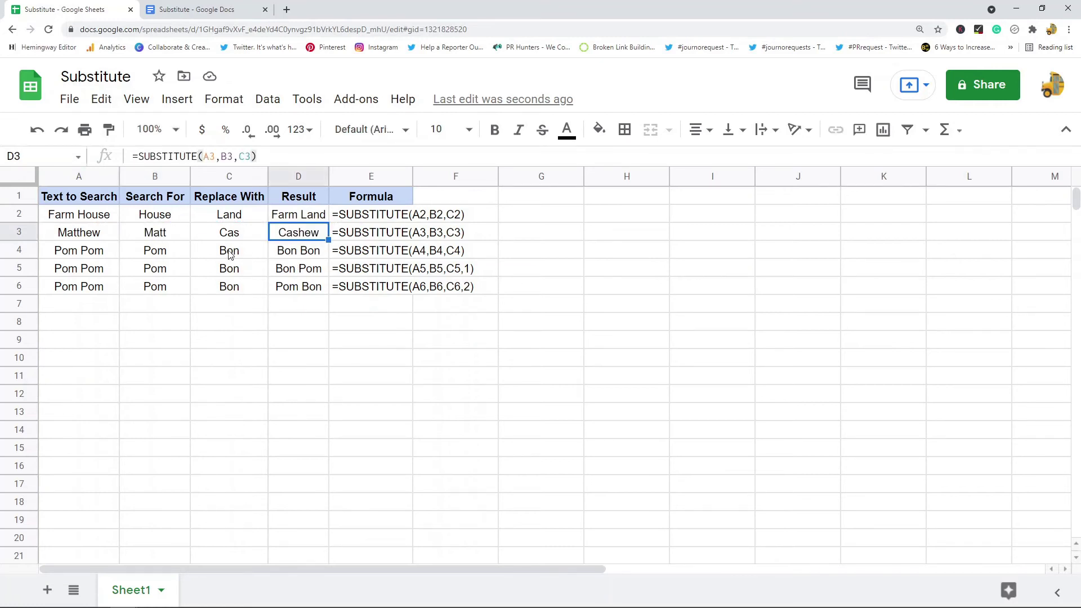
pyautogui.click(167, 237)
pyautogui.click(245, 237)
pyautogui.click(302, 241)
pyautogui.click(302, 255)
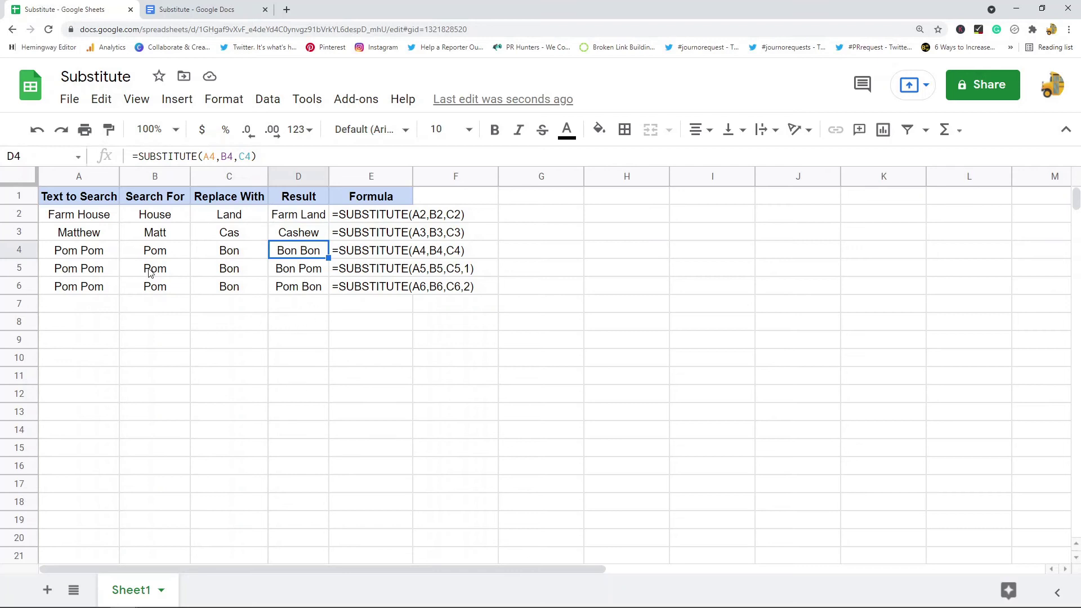
pyautogui.click(158, 260)
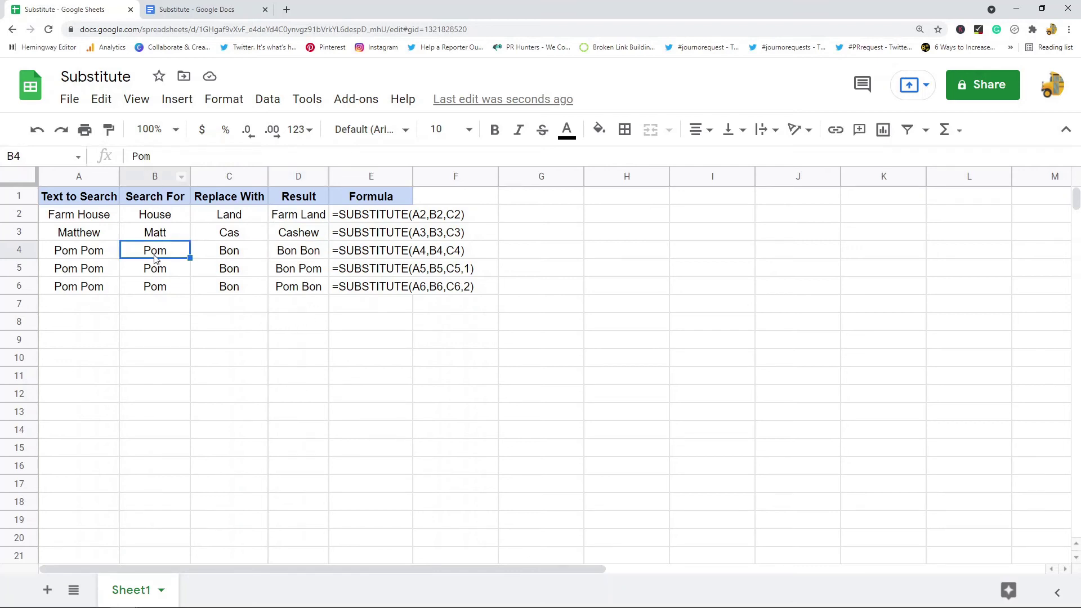
pyautogui.click(69, 255)
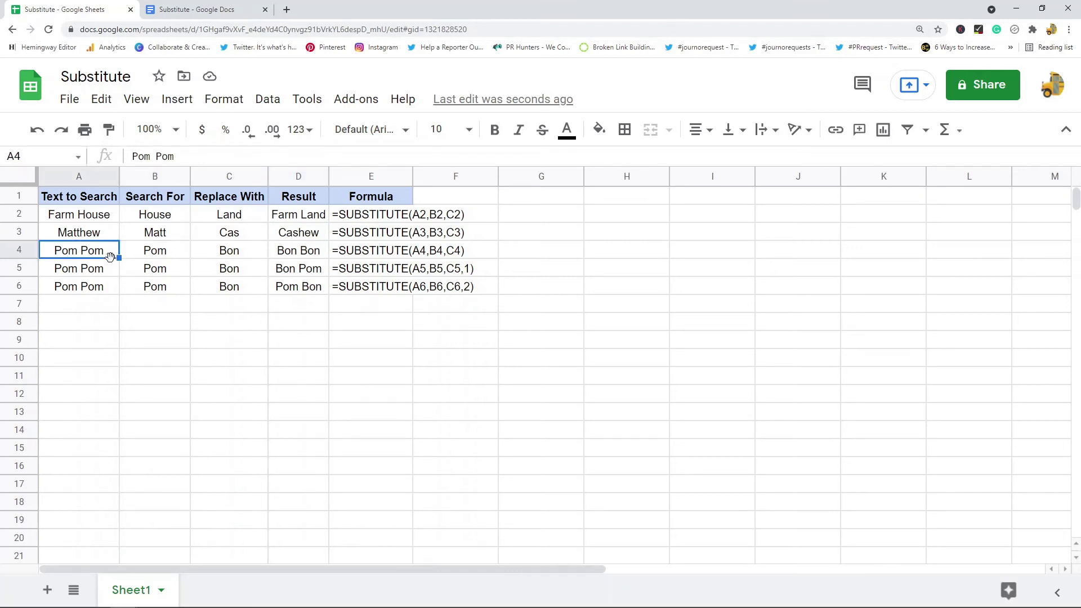
pyautogui.click(244, 251)
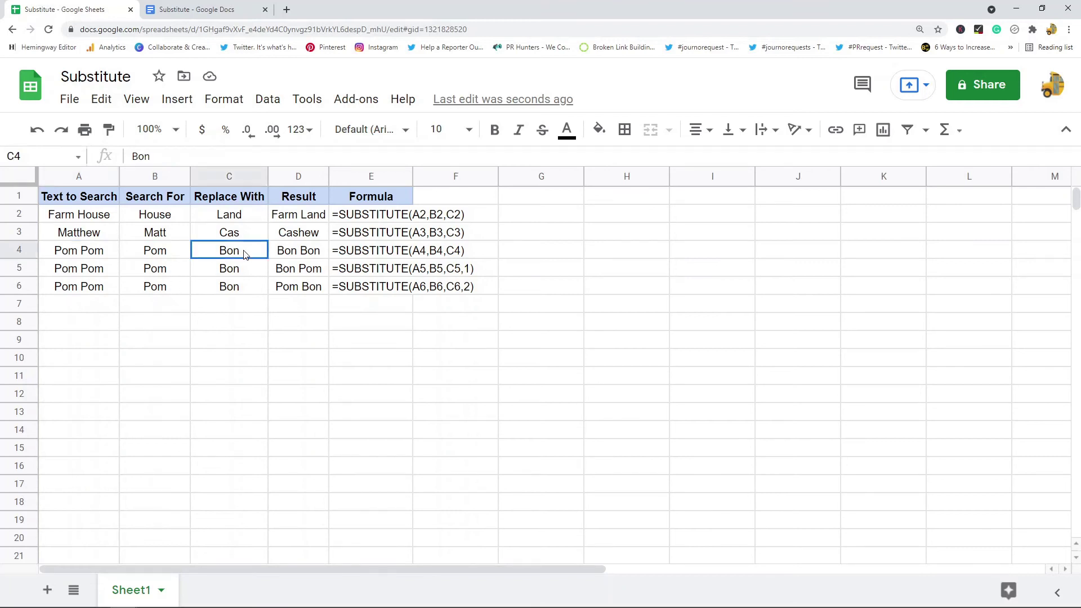
pyautogui.click(307, 254)
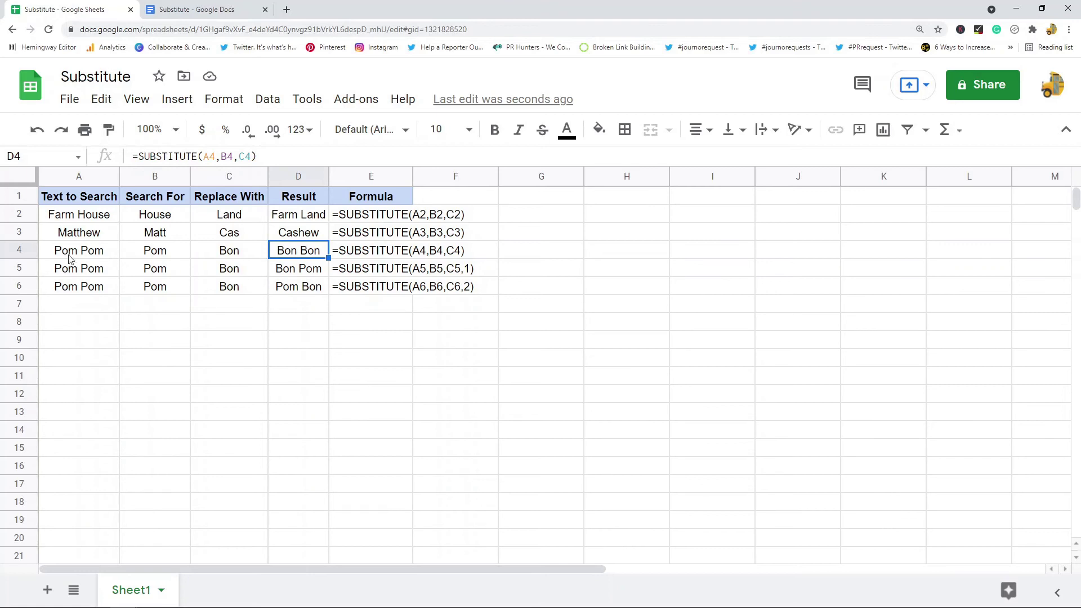
pyautogui.click(170, 256)
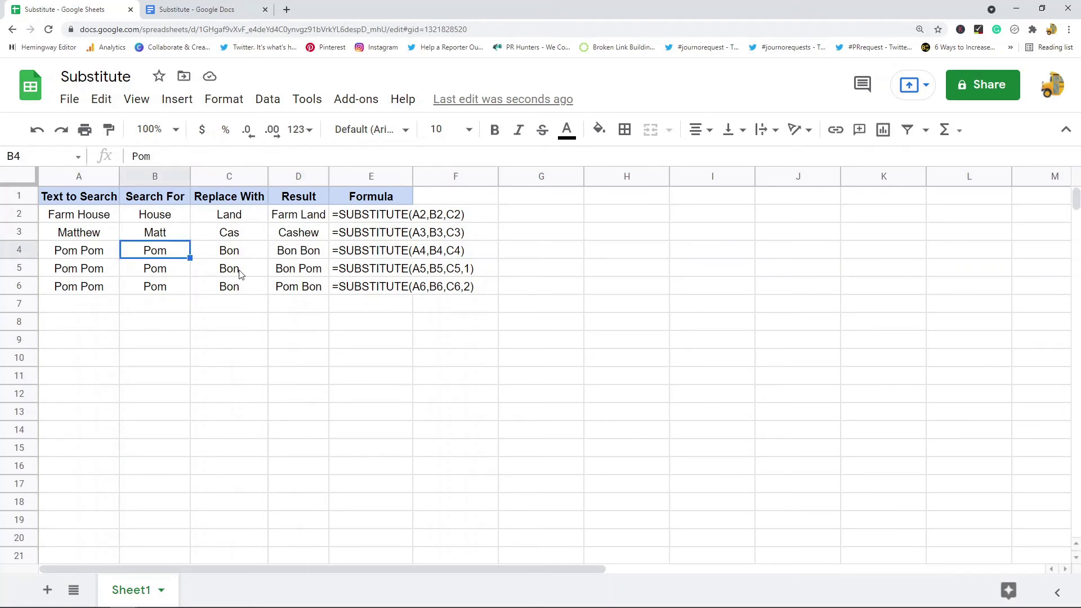
pyautogui.click(315, 273)
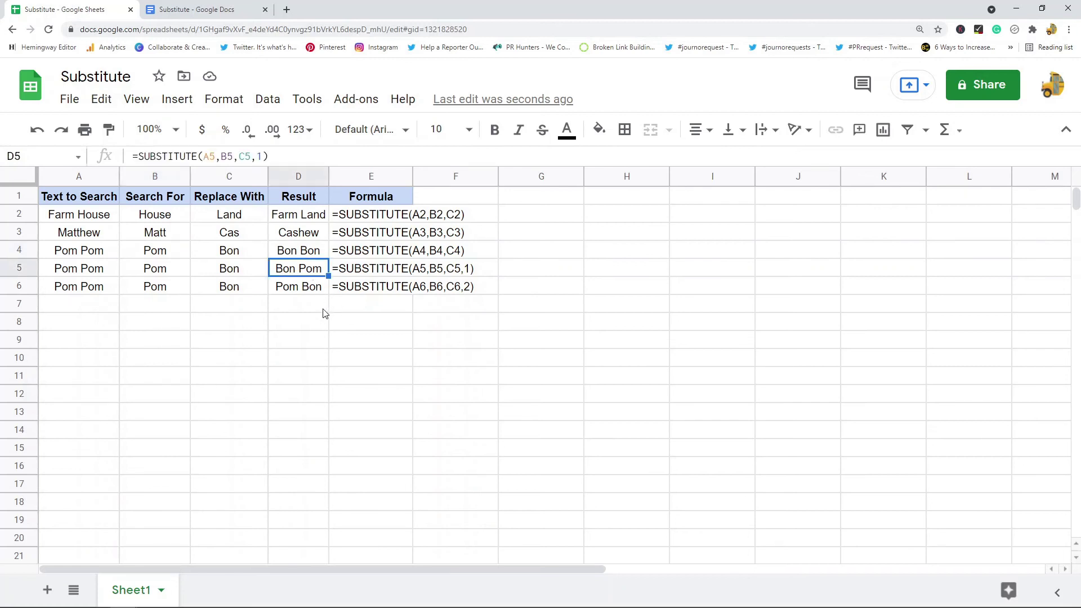
pyautogui.click(316, 288)
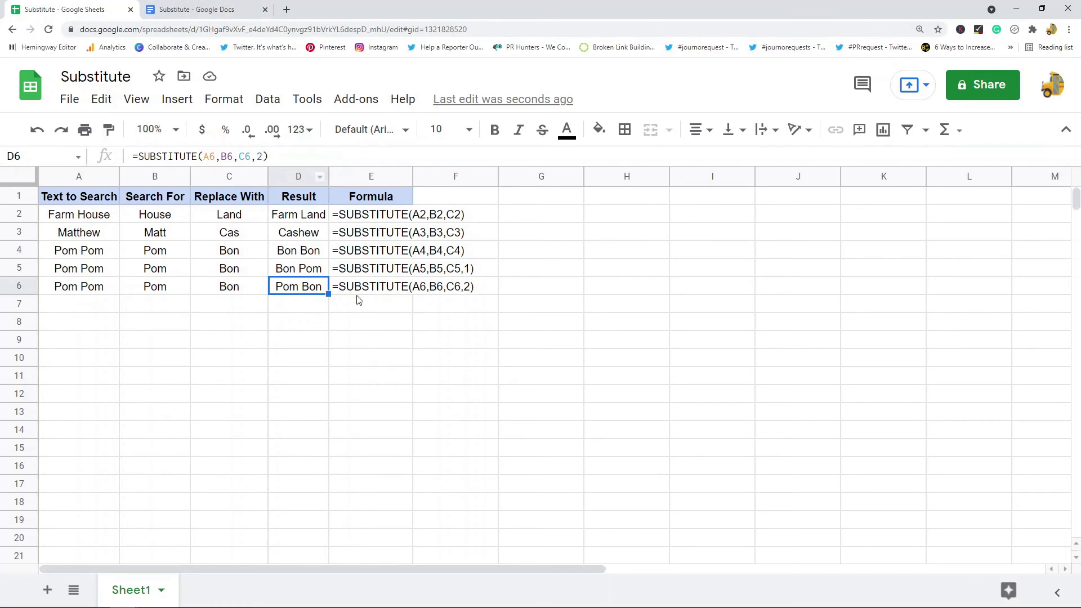
pyautogui.click(309, 271)
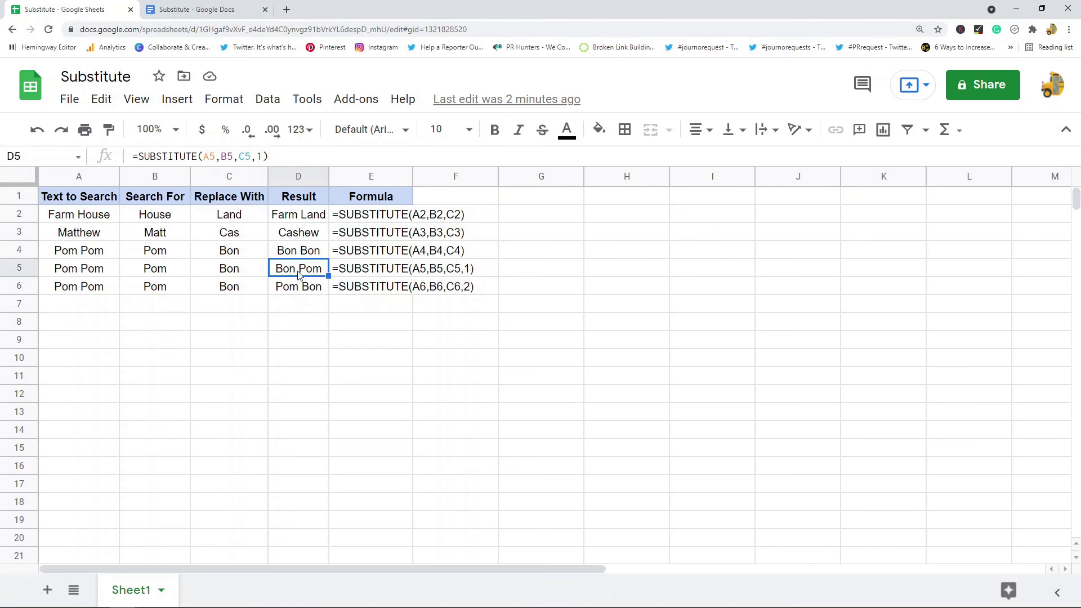
pyautogui.click(290, 287)
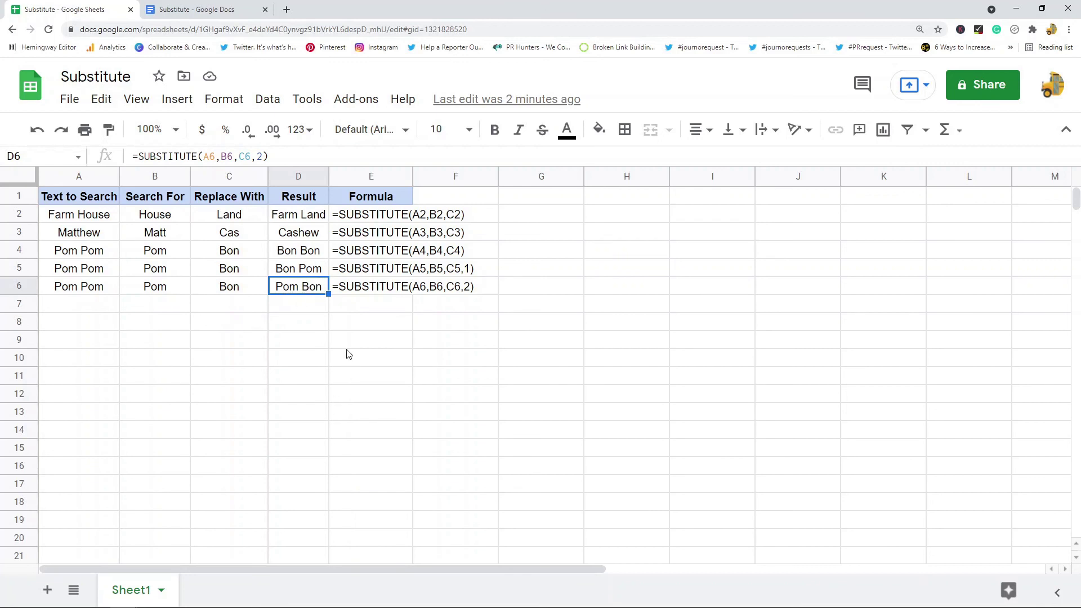
pyautogui.click(303, 321)
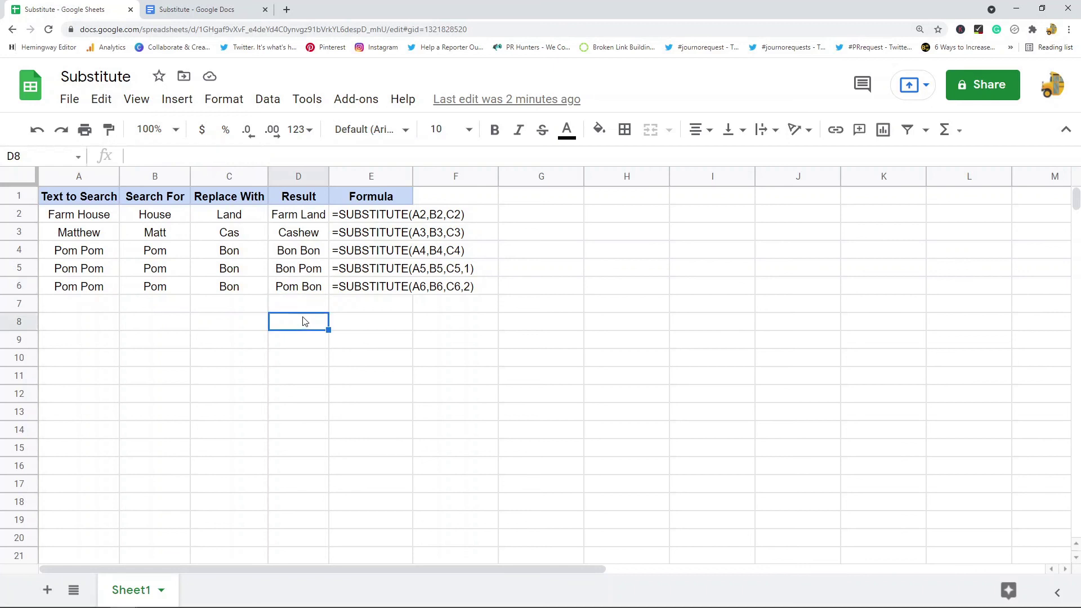